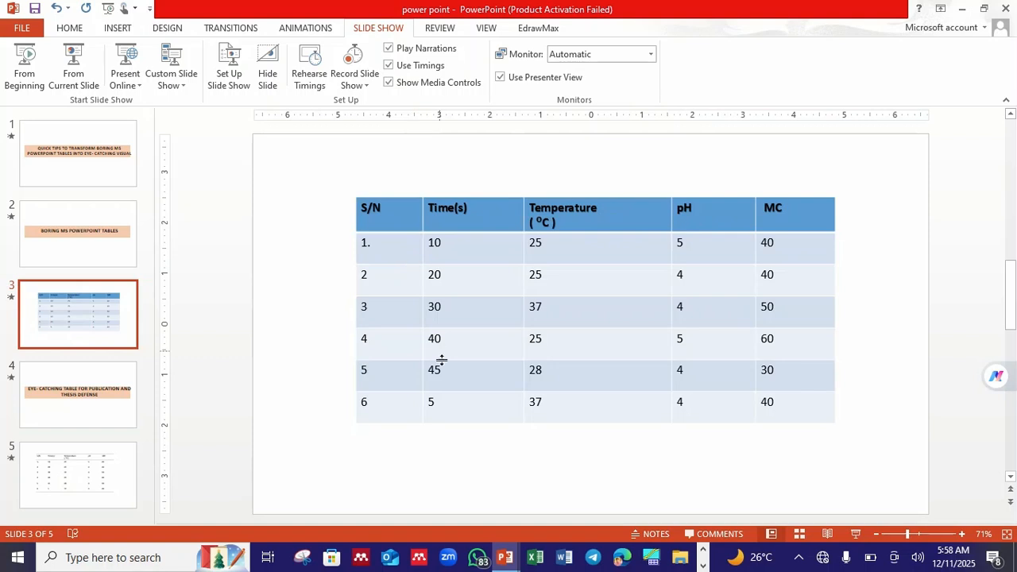
- Switch to Presentation3 and change its slide to the Blank layout
mouse_move(505, 559)
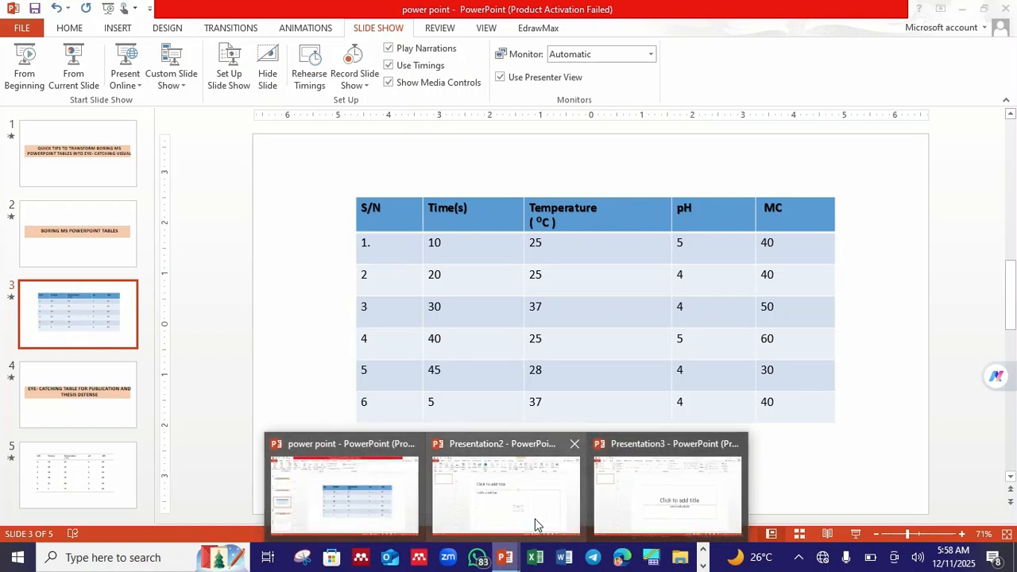
left_click(649, 525)
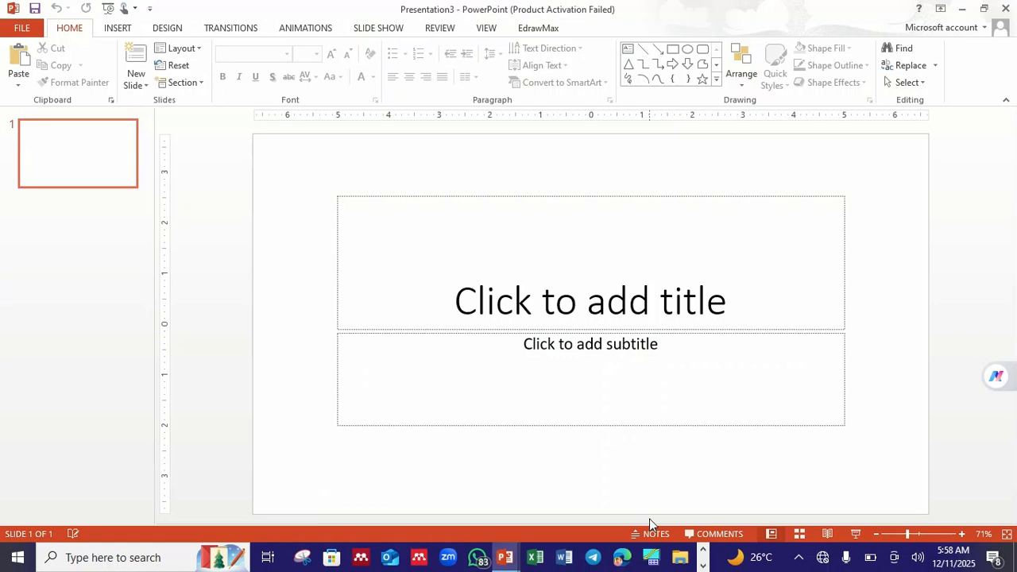
left_click(180, 49)
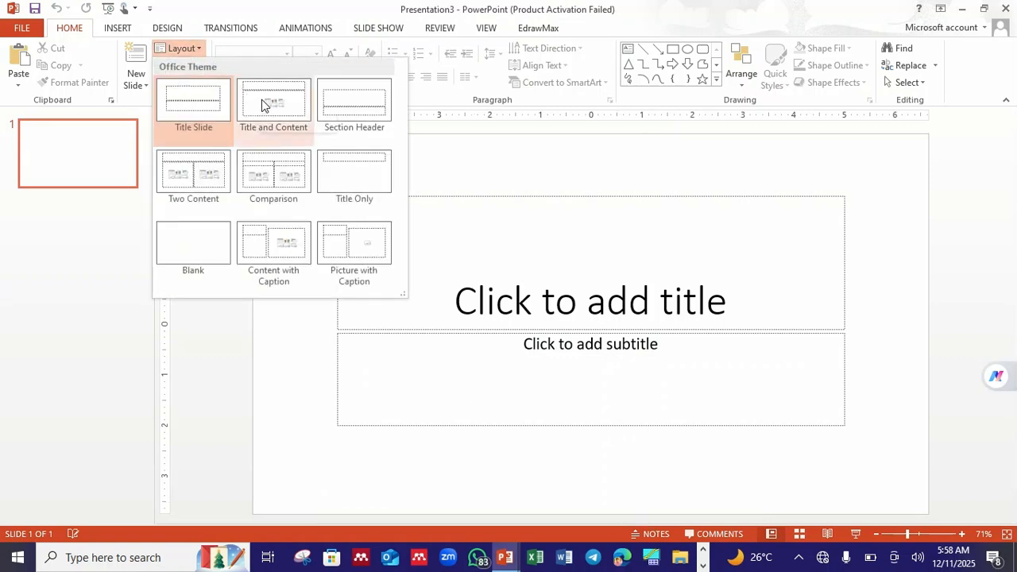
left_click(195, 234)
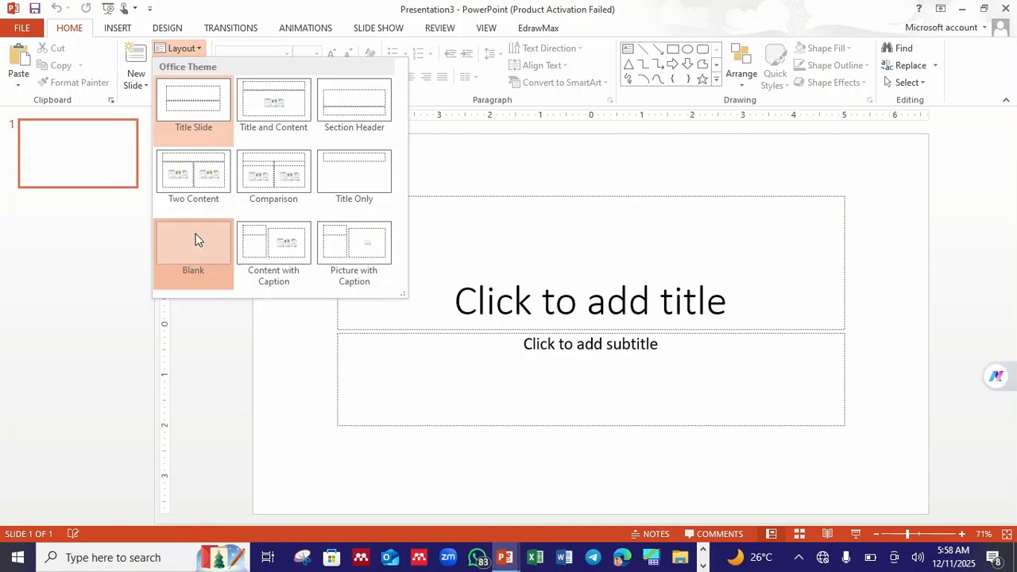
left_click(117, 29)
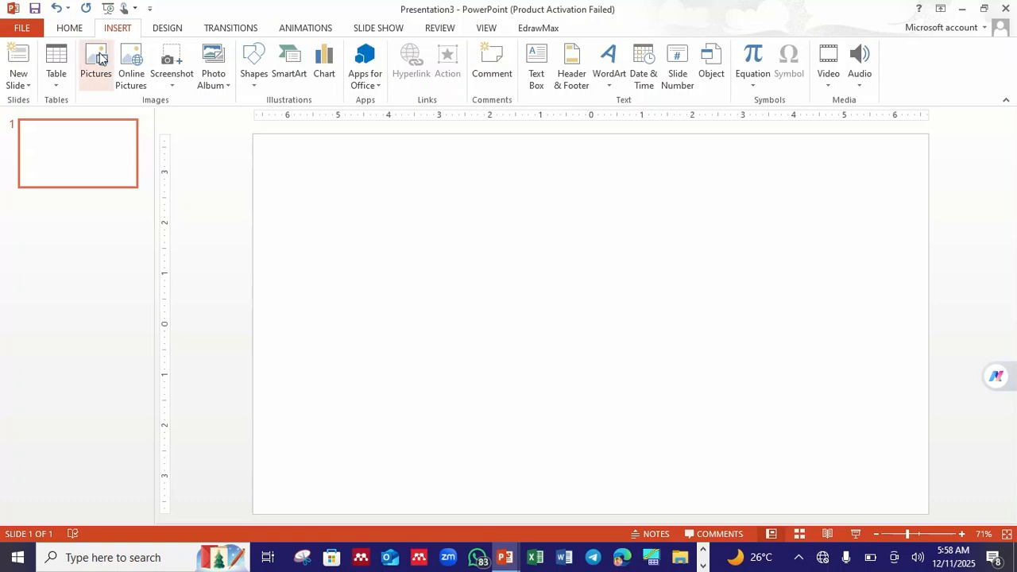
left_click(56, 80)
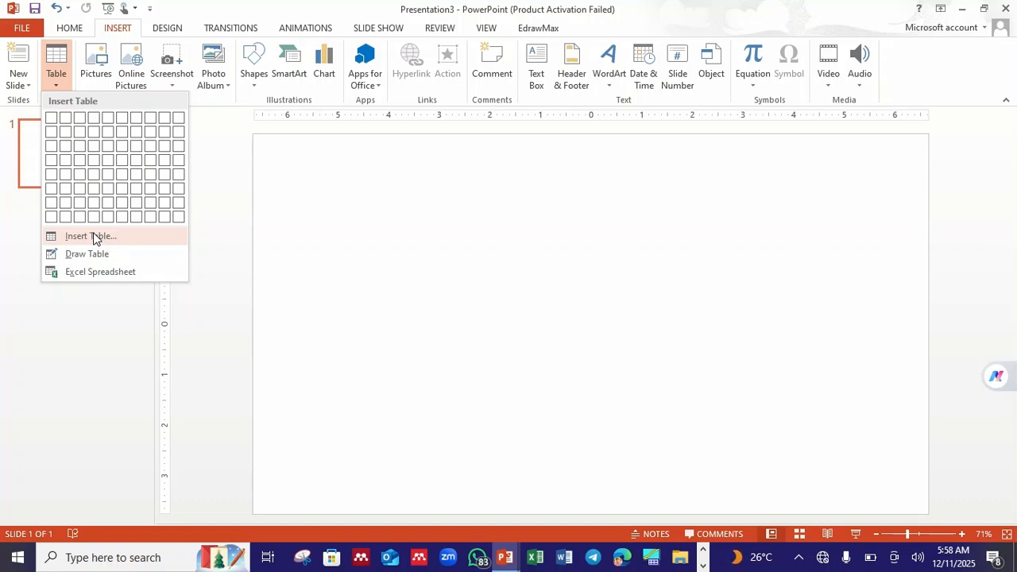
left_click(92, 236)
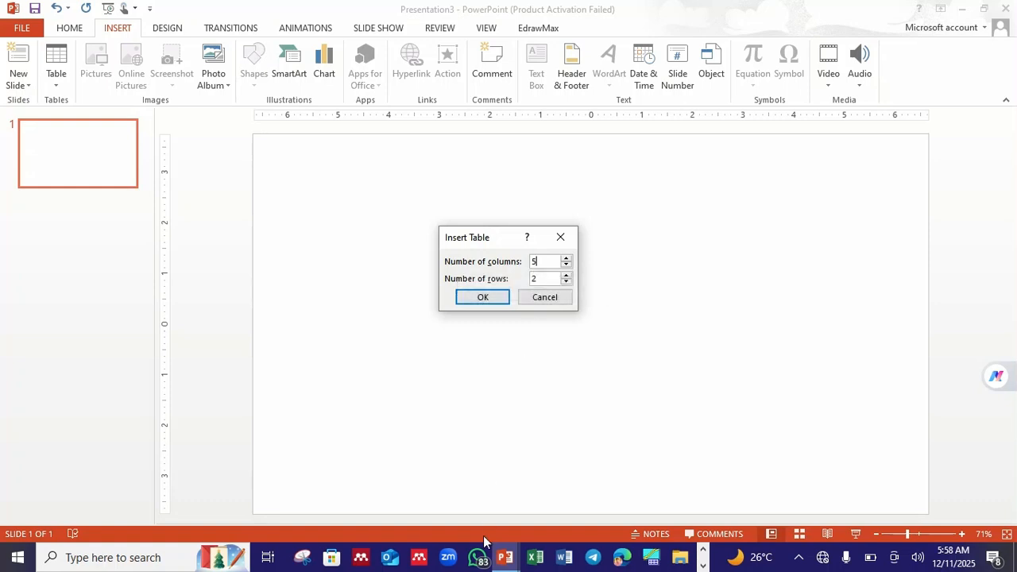
left_click(504, 567)
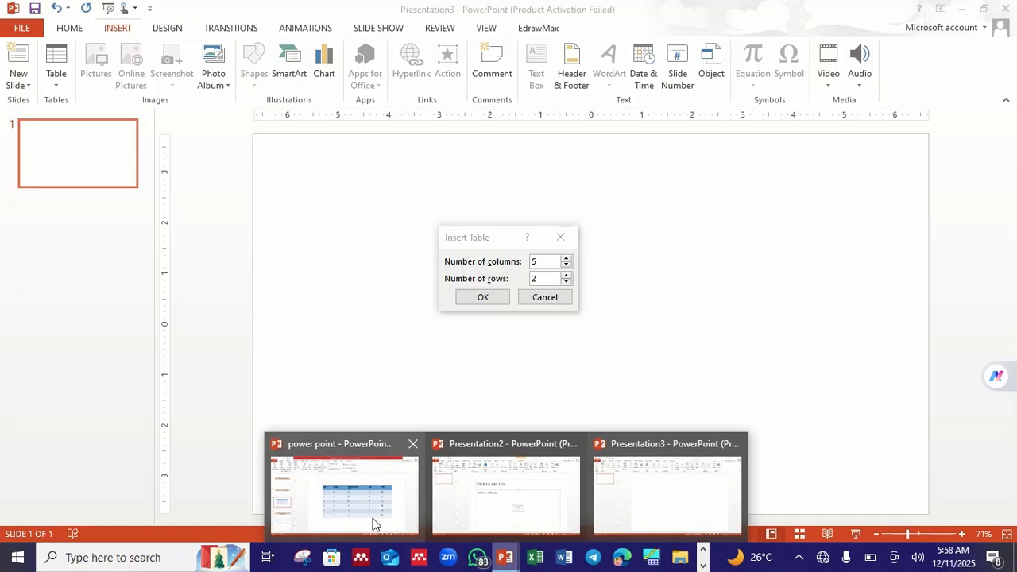
left_click(373, 522)
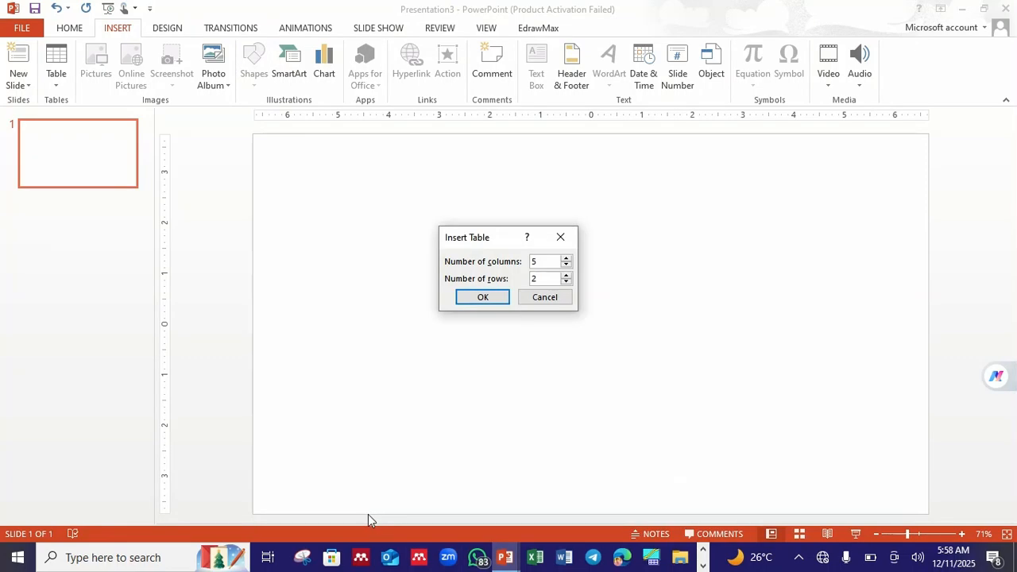
left_click(505, 559)
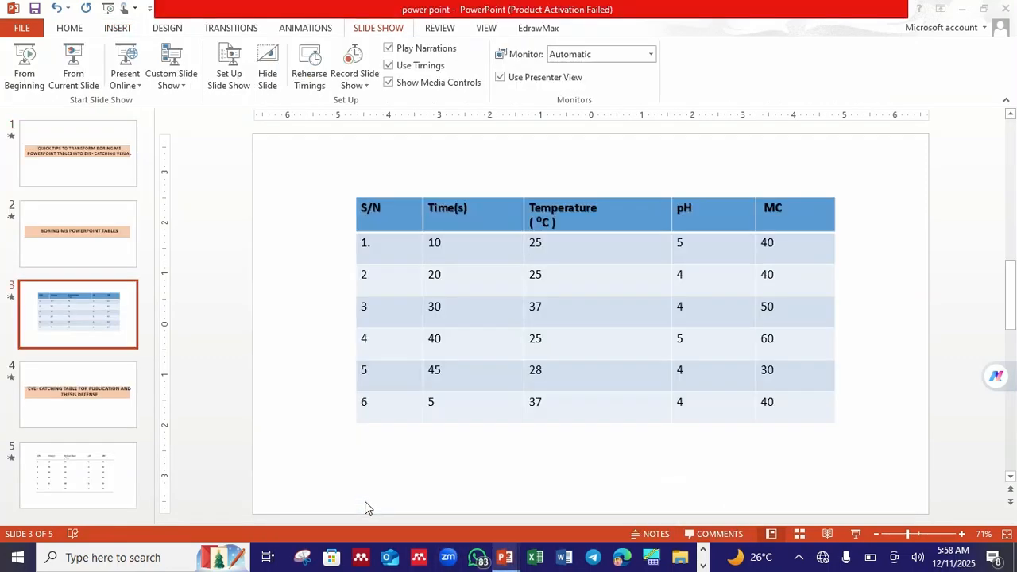
left_click(363, 506)
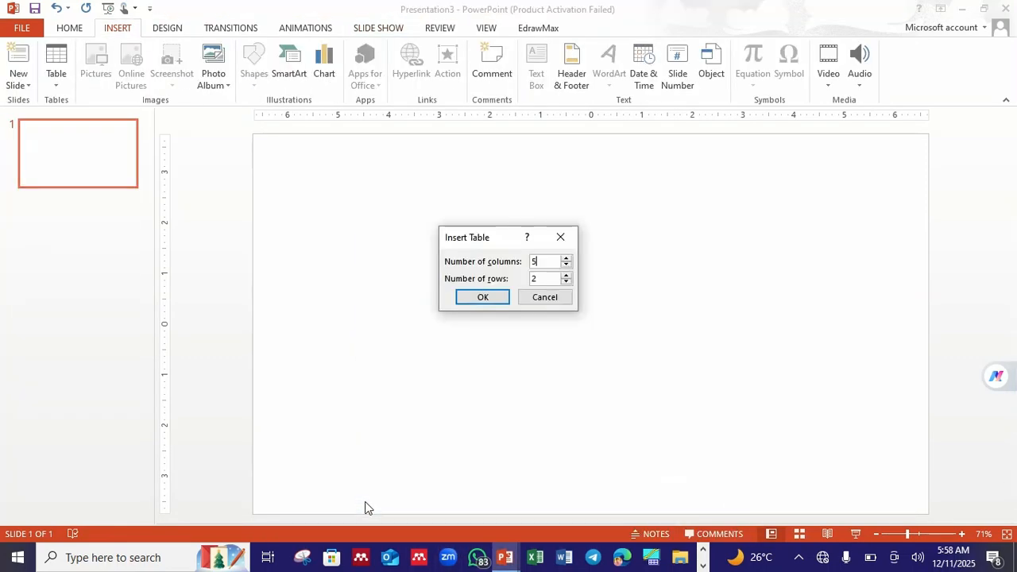
left_click(558, 237)
- Examine the columns and rows of the table on slide 3 of the "power point" presentation and return to Presentation3
left_click(505, 560)
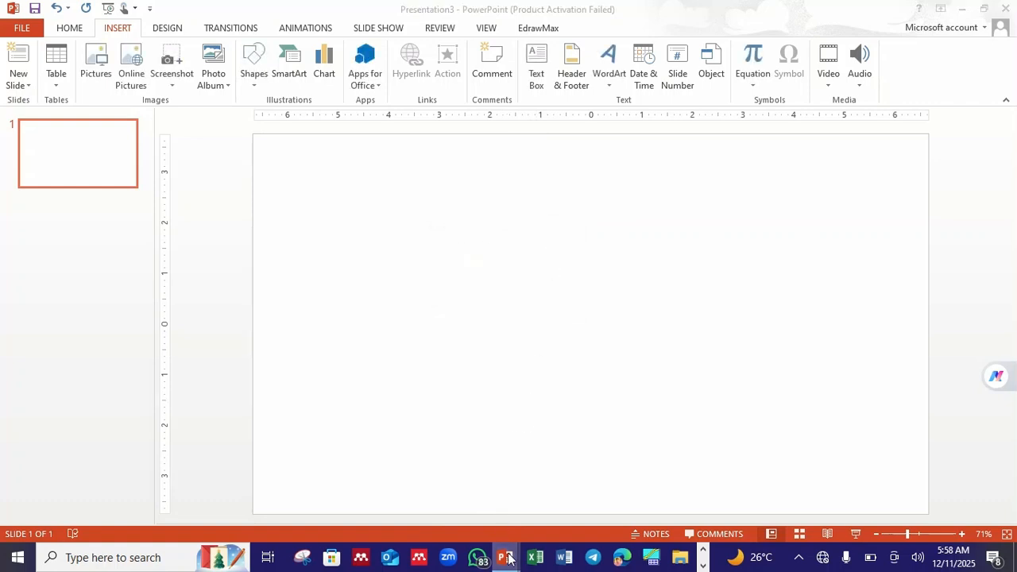
left_click(390, 501)
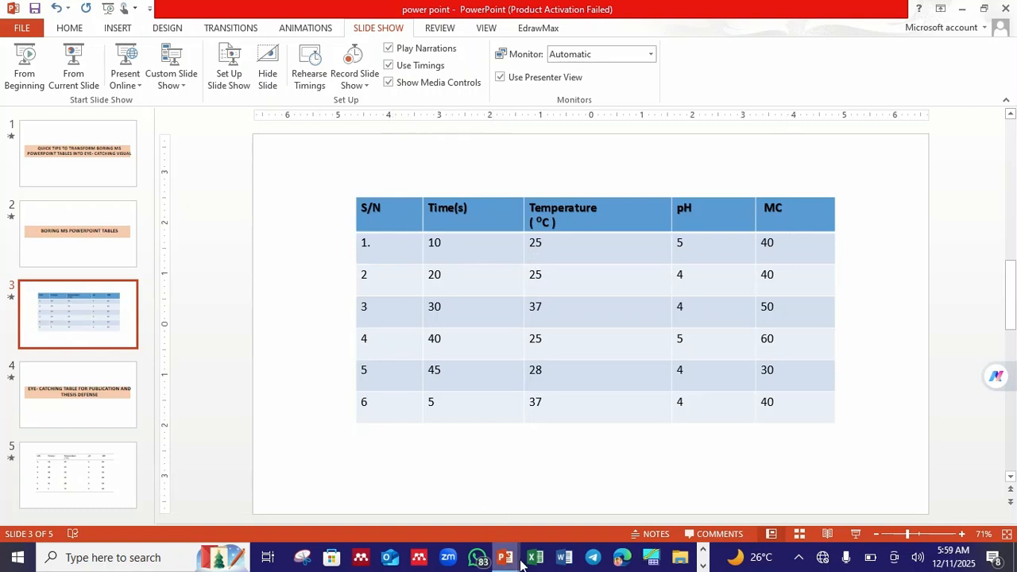
mouse_move(508, 558)
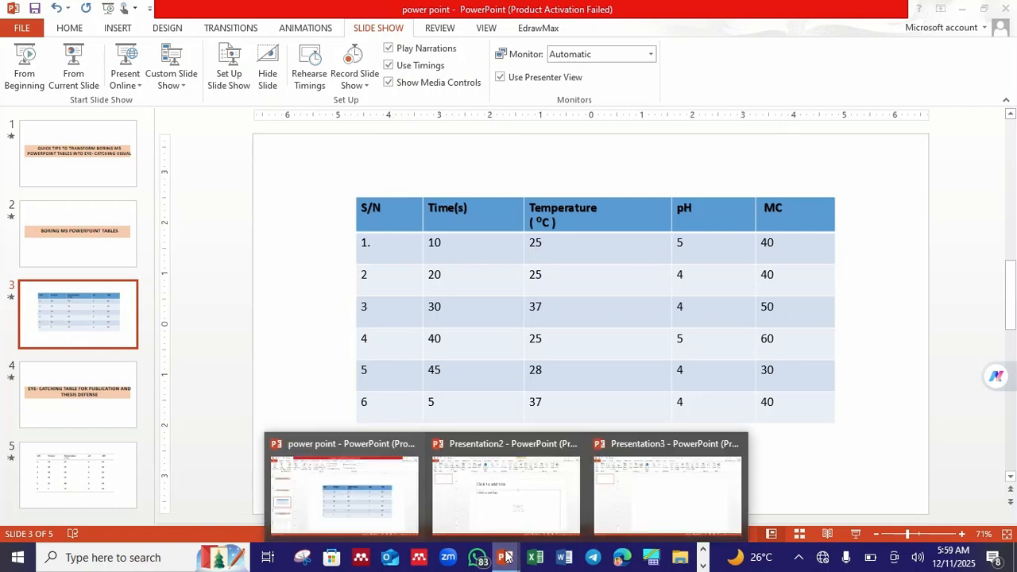
left_click(512, 502)
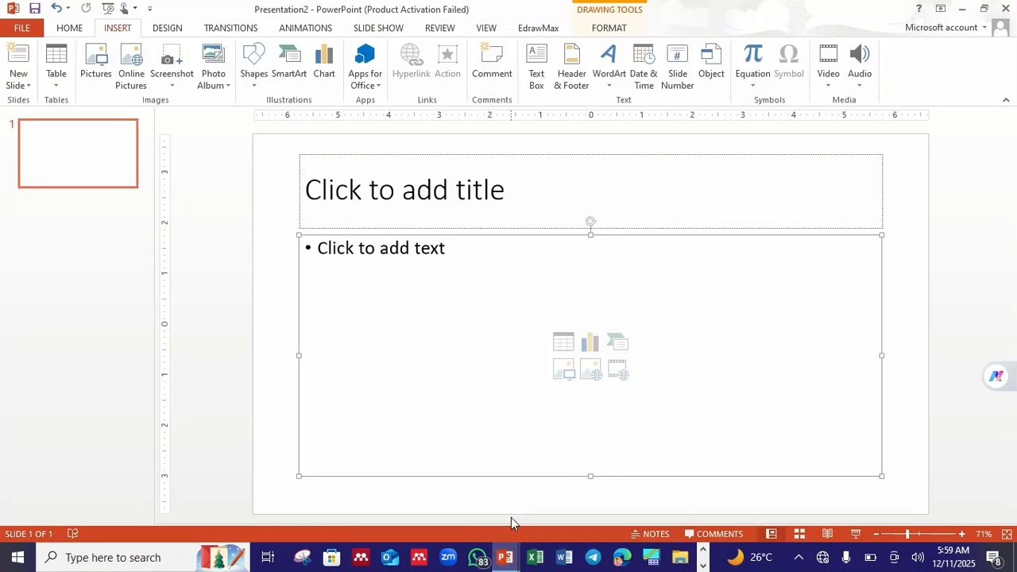
mouse_move(506, 558)
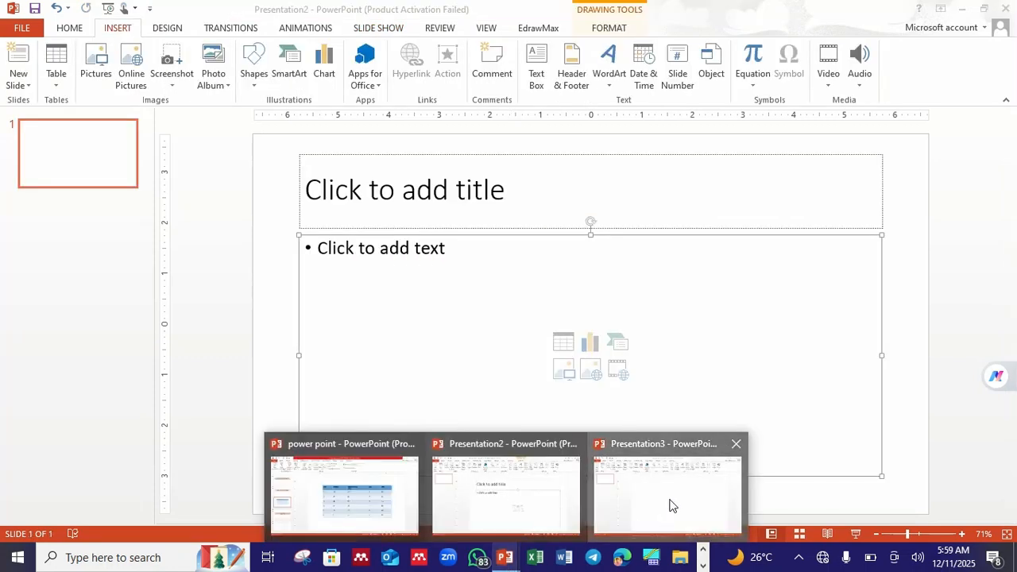
left_click(670, 506)
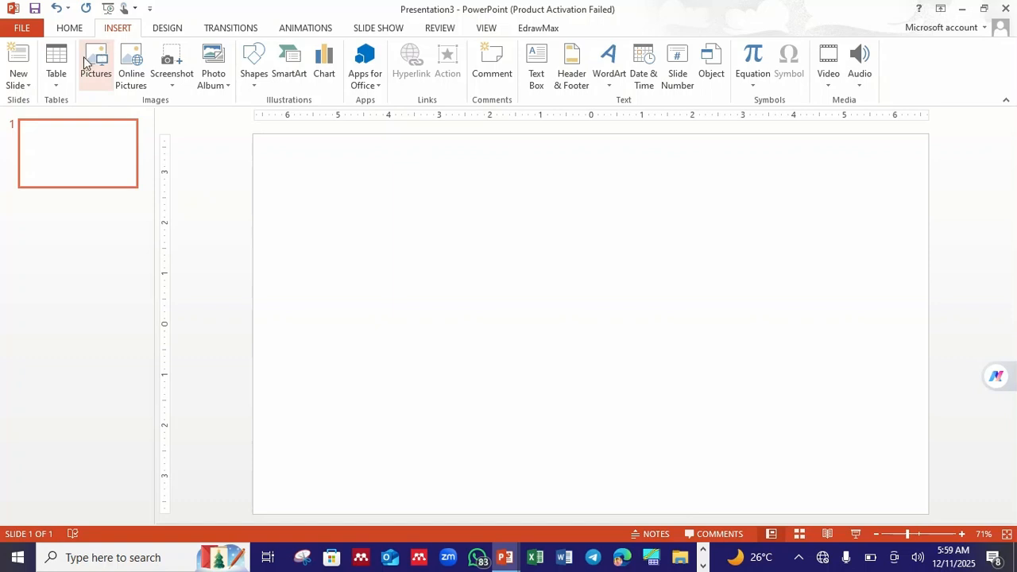
- Insert a table with 5 columns and 8 rows on the blank slide
left_click(56, 76)
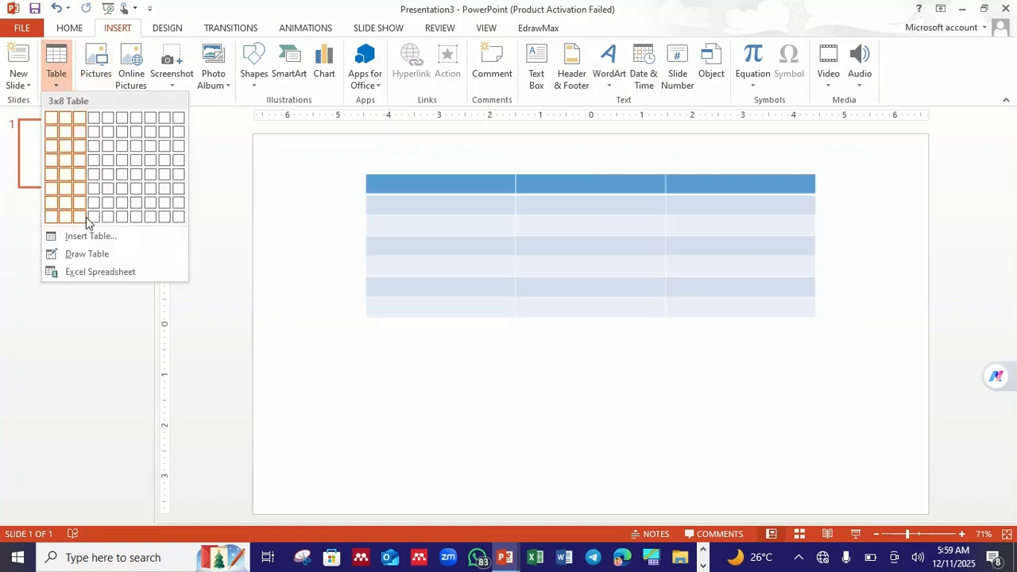
left_click(90, 236)
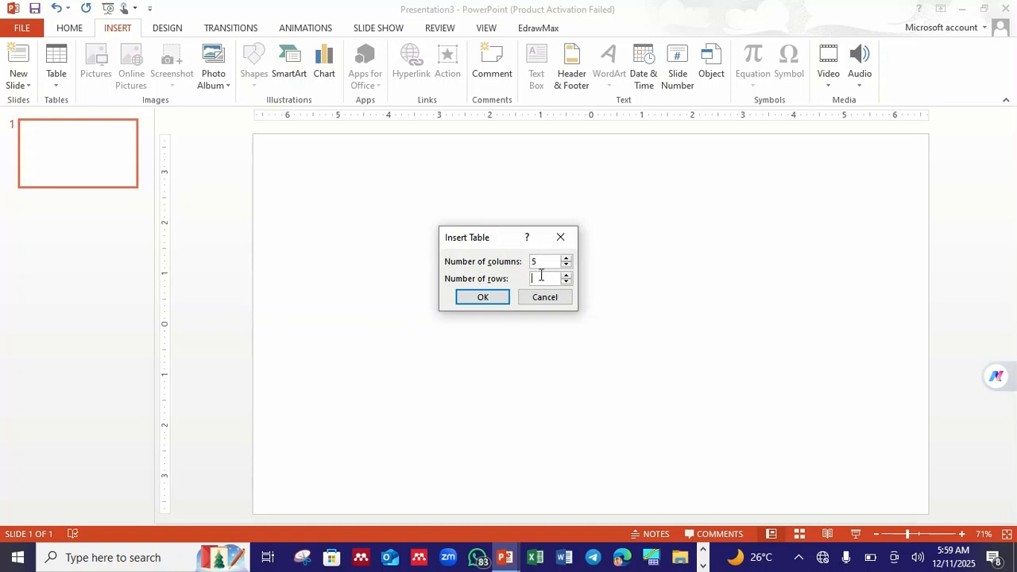
type("8")
left_click(484, 297)
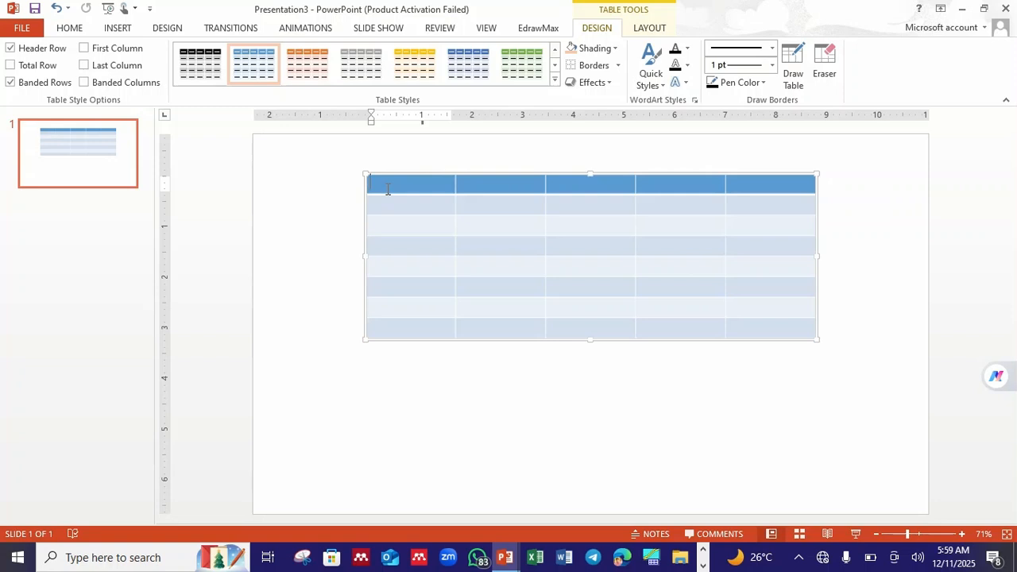
- Merge all five cells of the table's header row into one cell
left_click_drag(387, 189, 731, 195)
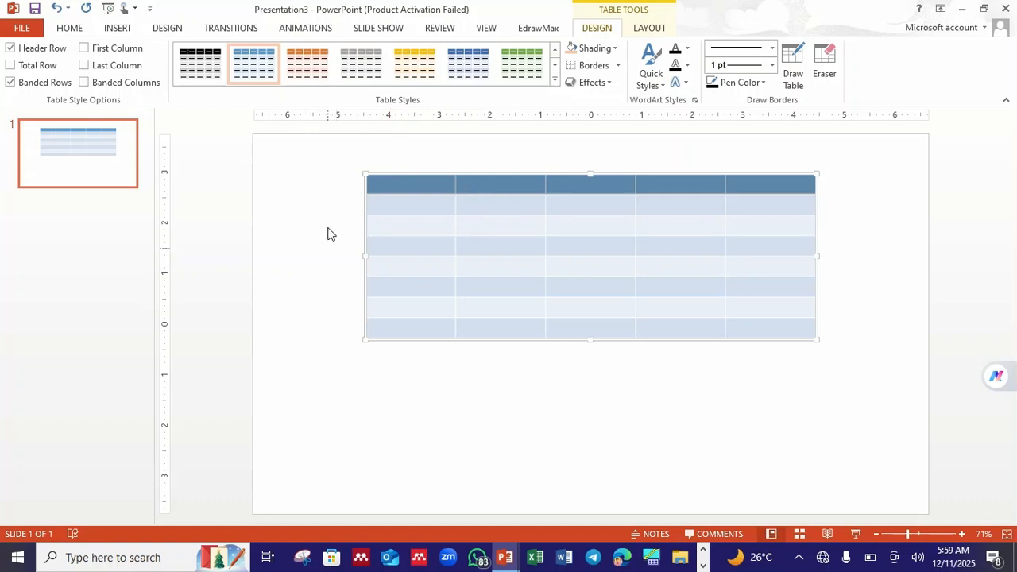
left_click(847, 278)
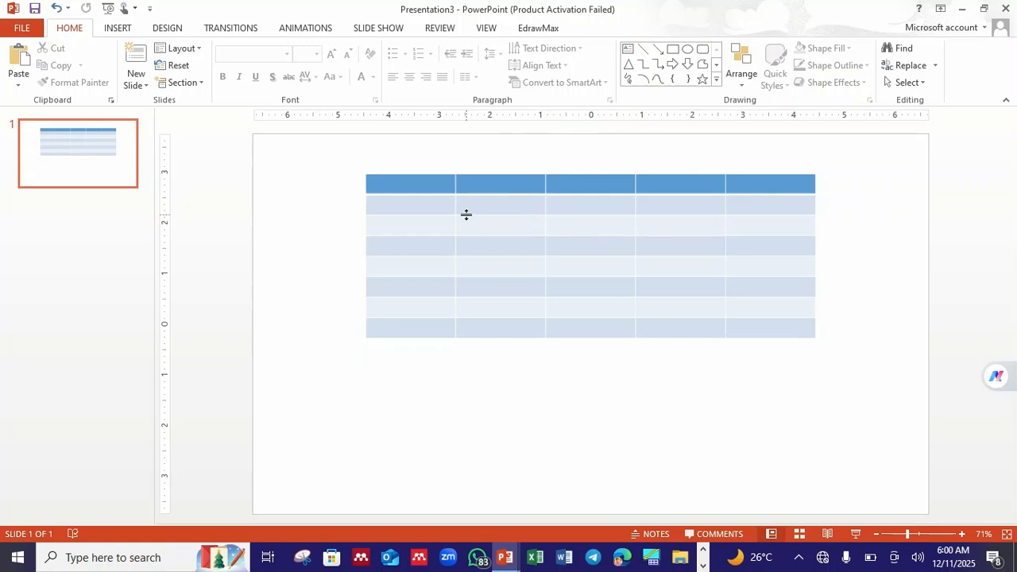
left_click(389, 185)
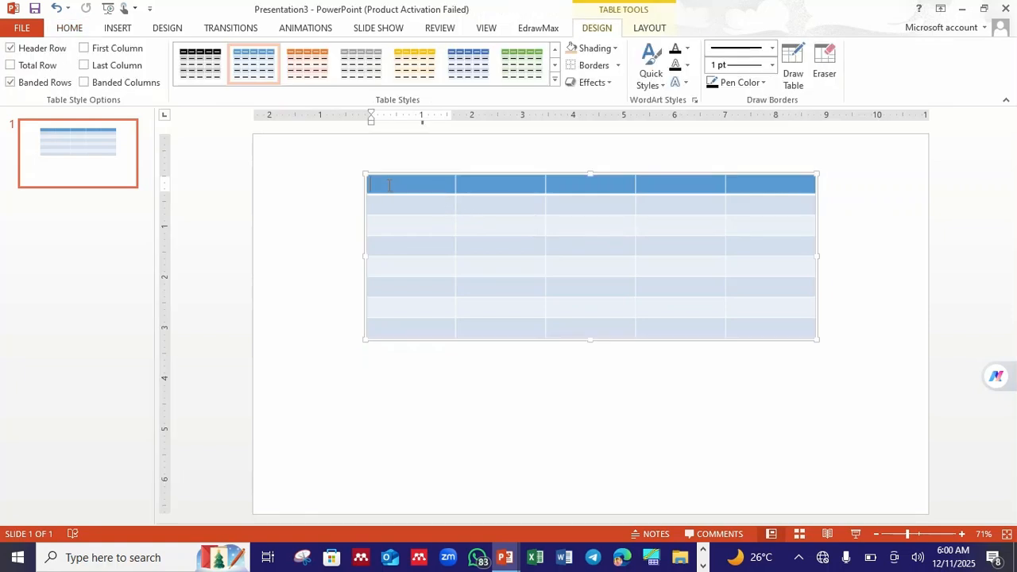
left_click_drag(389, 186, 764, 190)
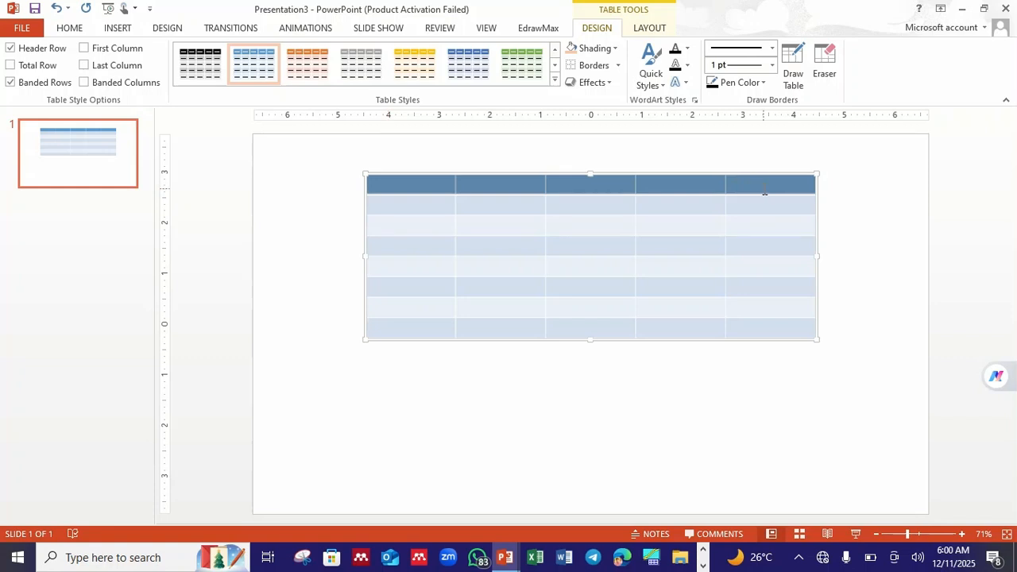
right_click(664, 183)
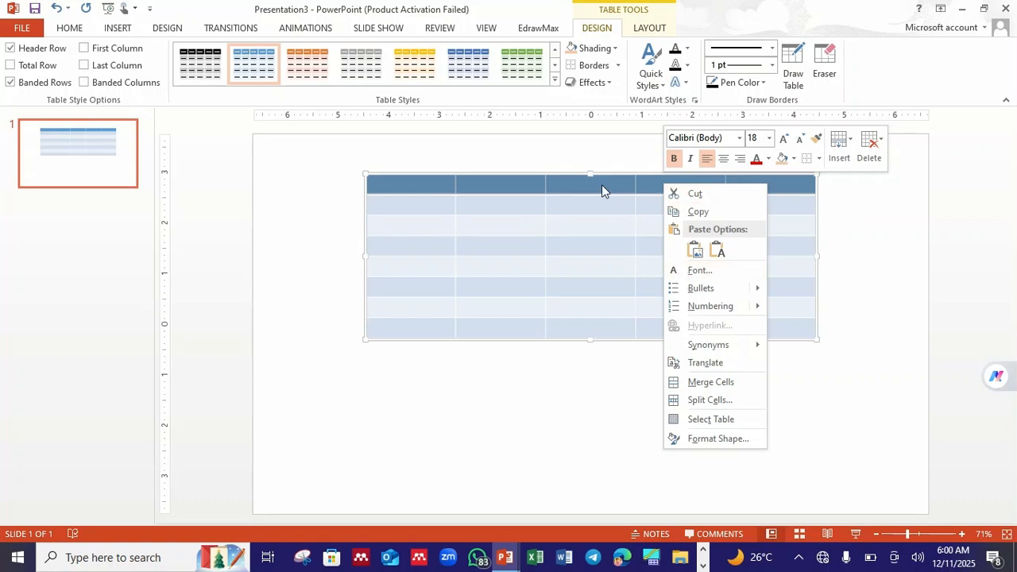
left_click(712, 383)
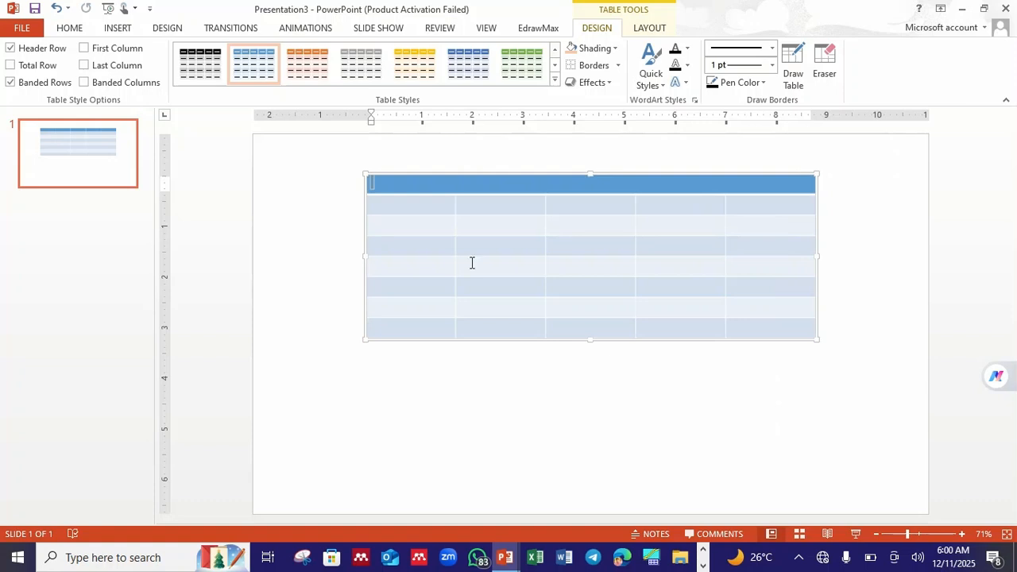
- Enter the title "TABLE 1 PHYSIOCOCHEMICALS PARAMETERS" in the merged header cell
double_click(381, 186)
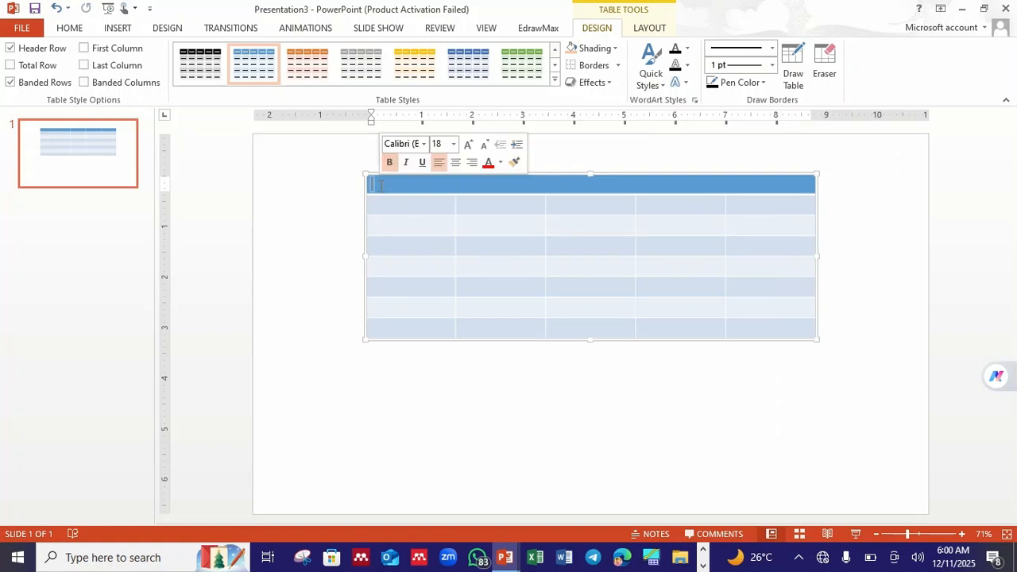
type("TA")
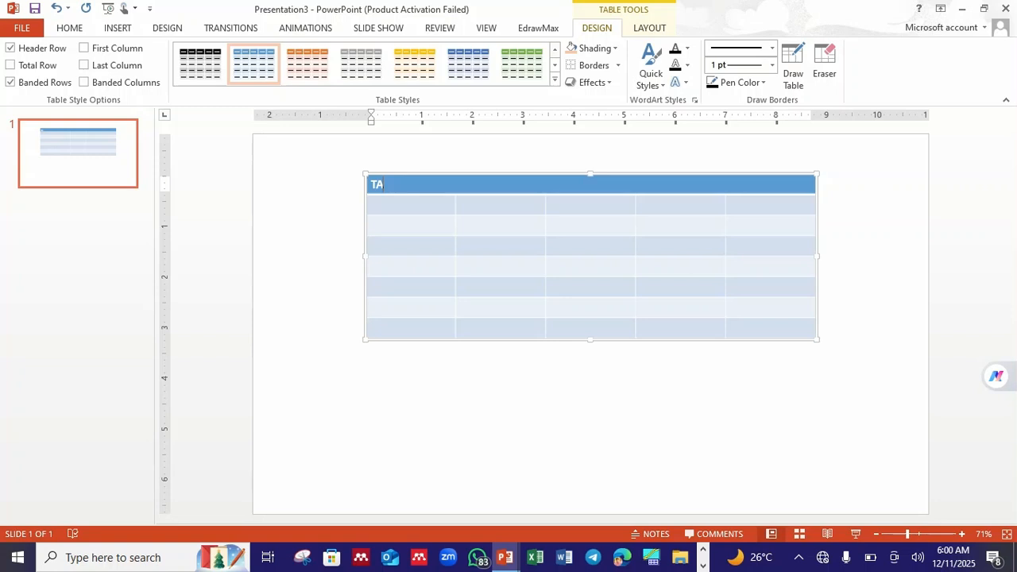
type("BLE 1")
double_click(446, 184)
type("PHYSI")
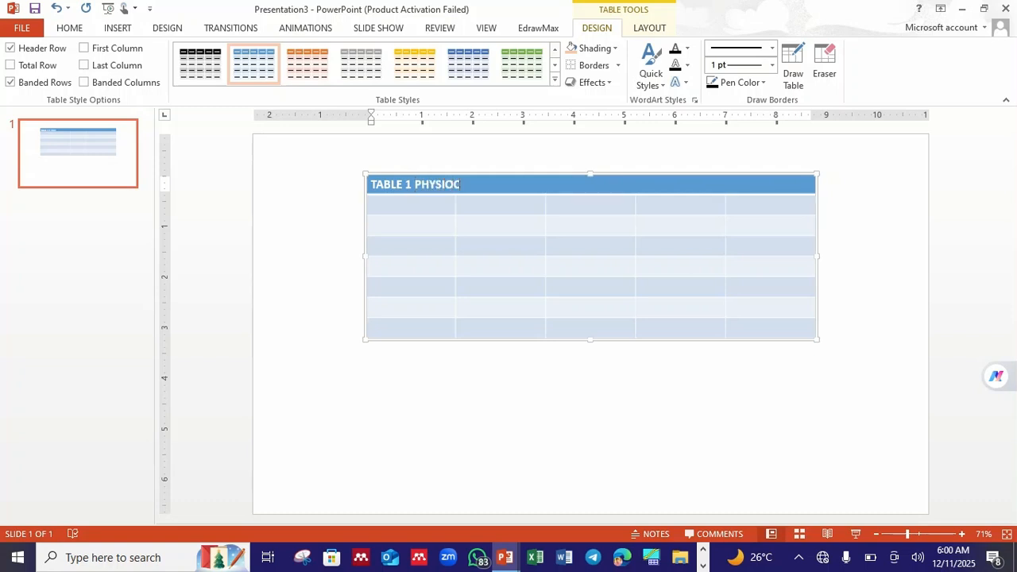
type("OCHEMICALS")
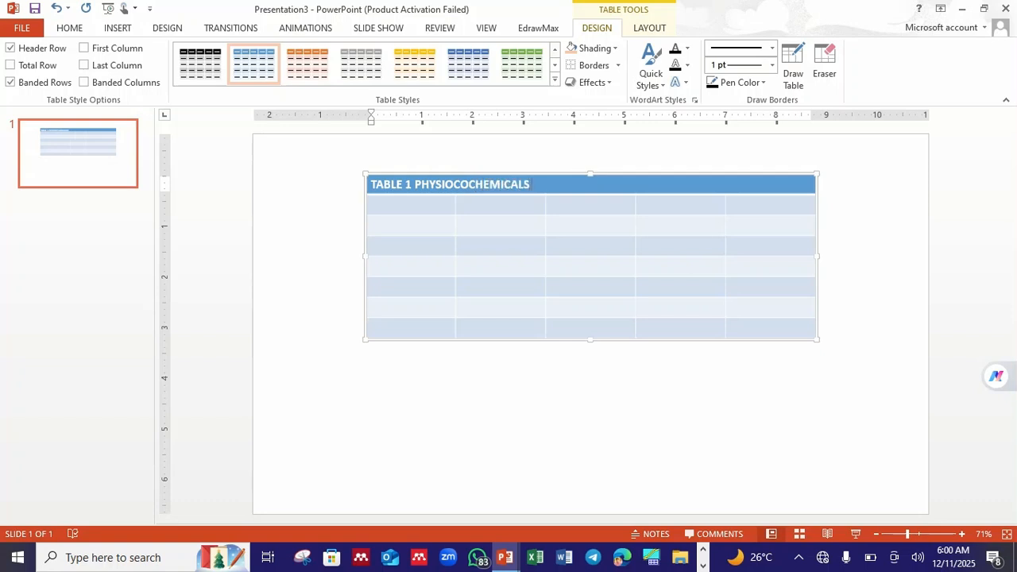
type(" PARAMETERS")
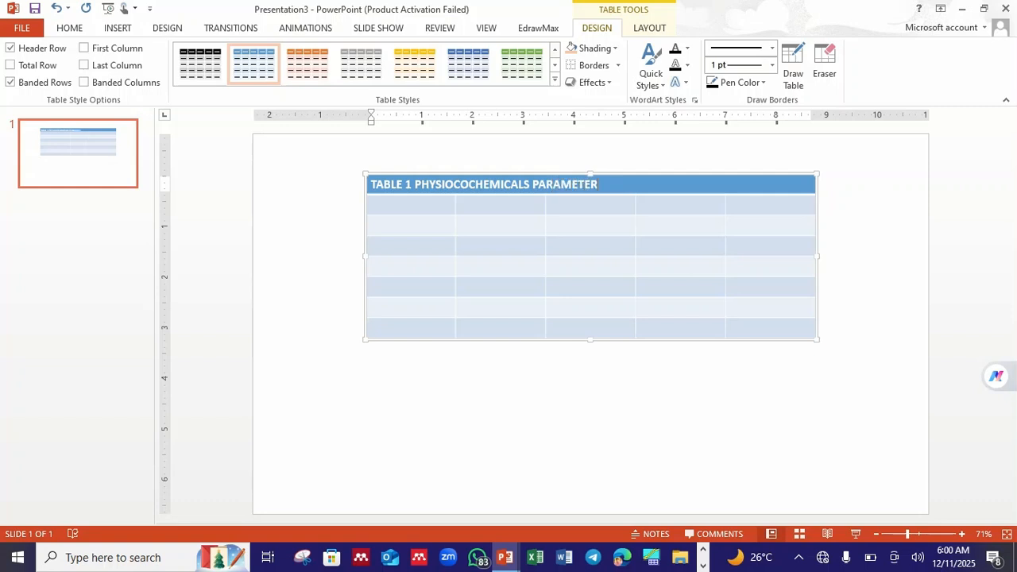
- Label the first column S/N in the row below the title and number the next four rows 1 to 4
left_click(399, 206)
type("S")
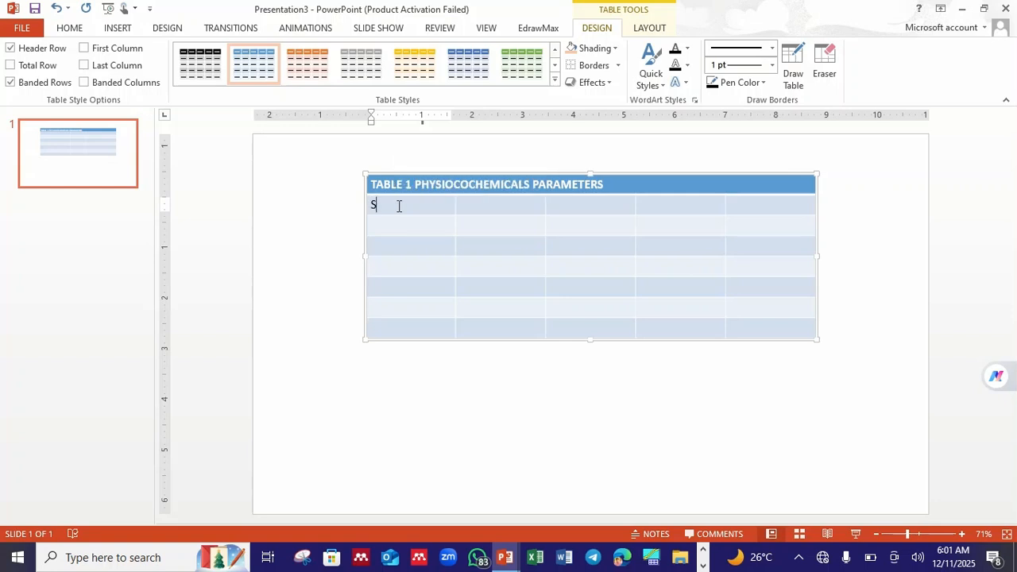
type("/N")
left_click(397, 222)
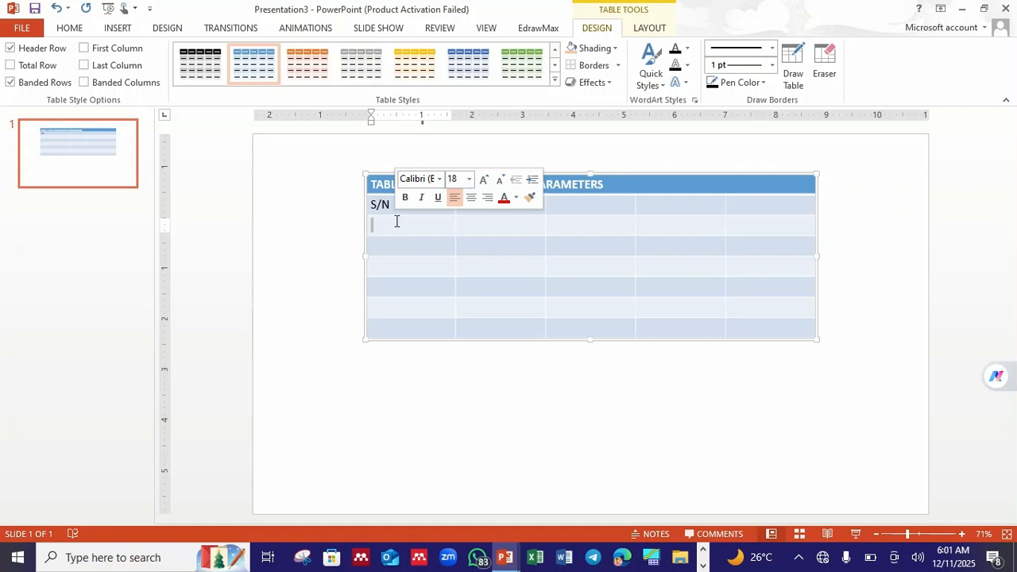
type("1")
left_click(385, 244)
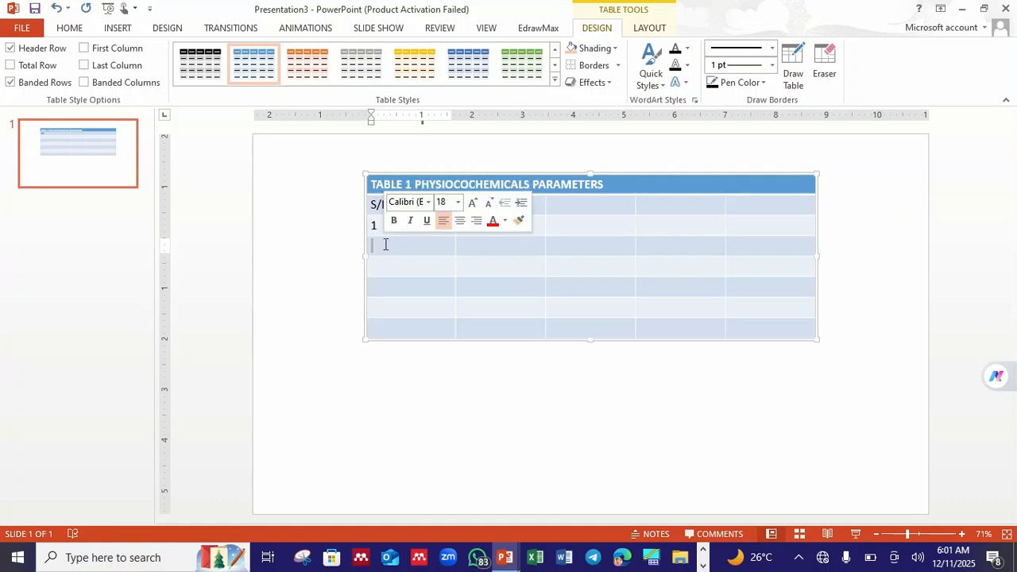
type("2")
left_click(381, 270)
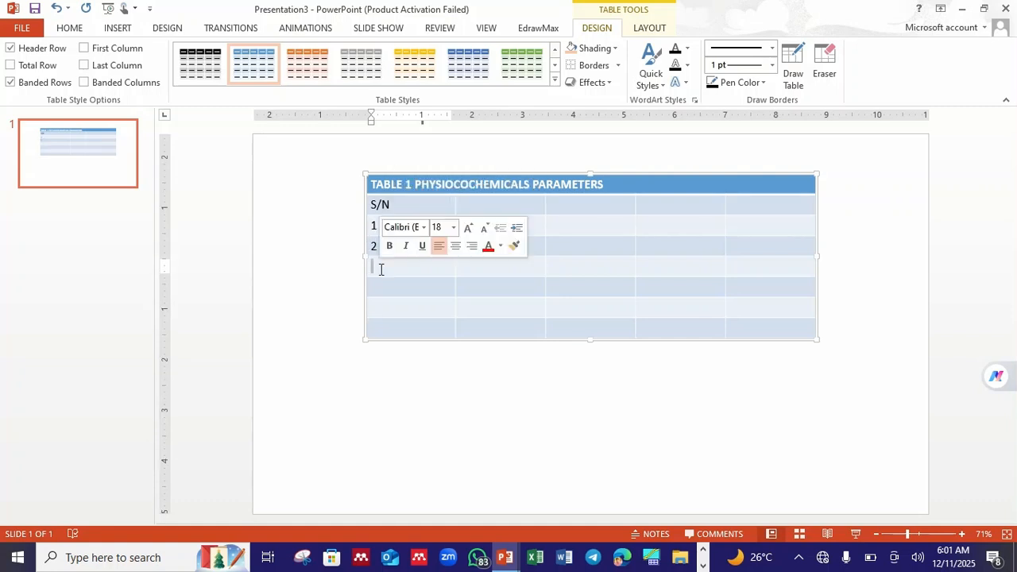
type("3")
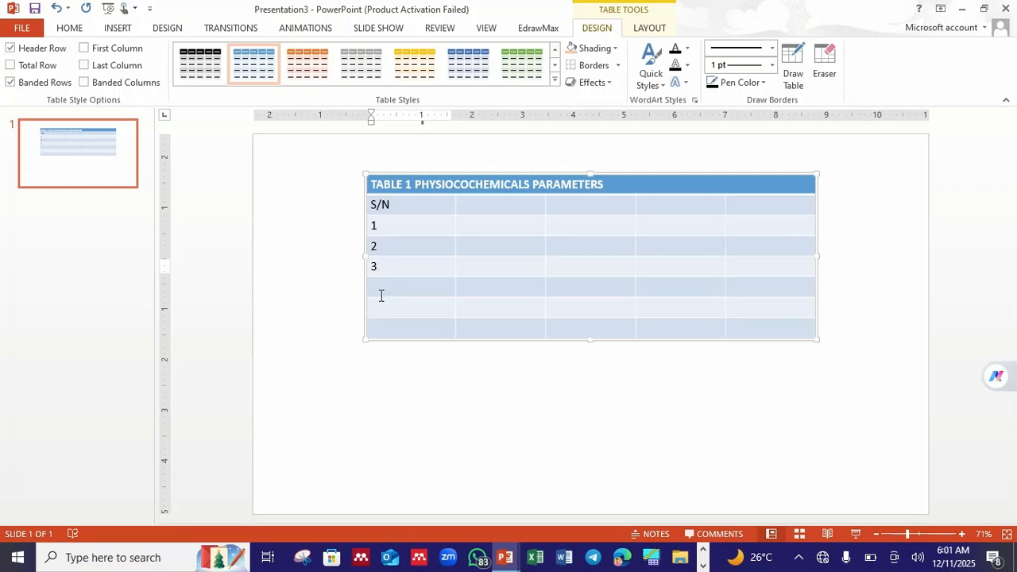
left_click(380, 290)
type("4")
- Enter the remaining column headings TEMPT, TIME, pH and mc beside S/N
left_click(491, 208)
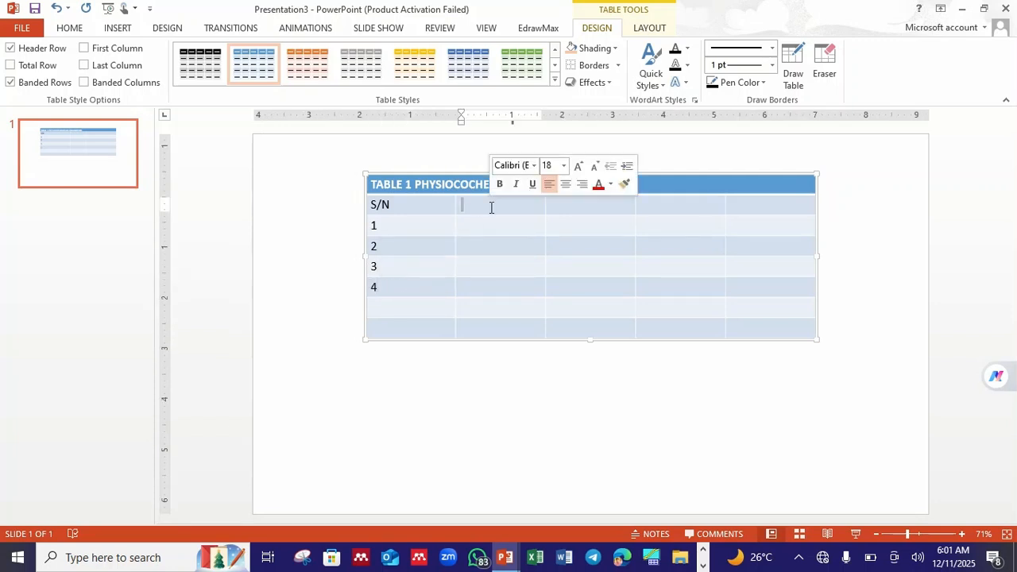
type("T")
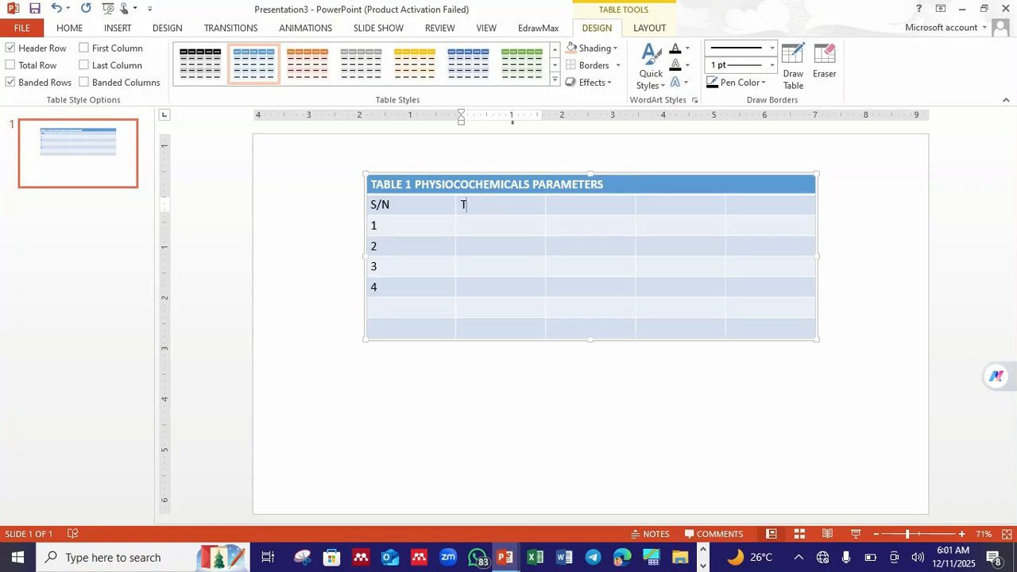
type("EMPT")
left_click(578, 206)
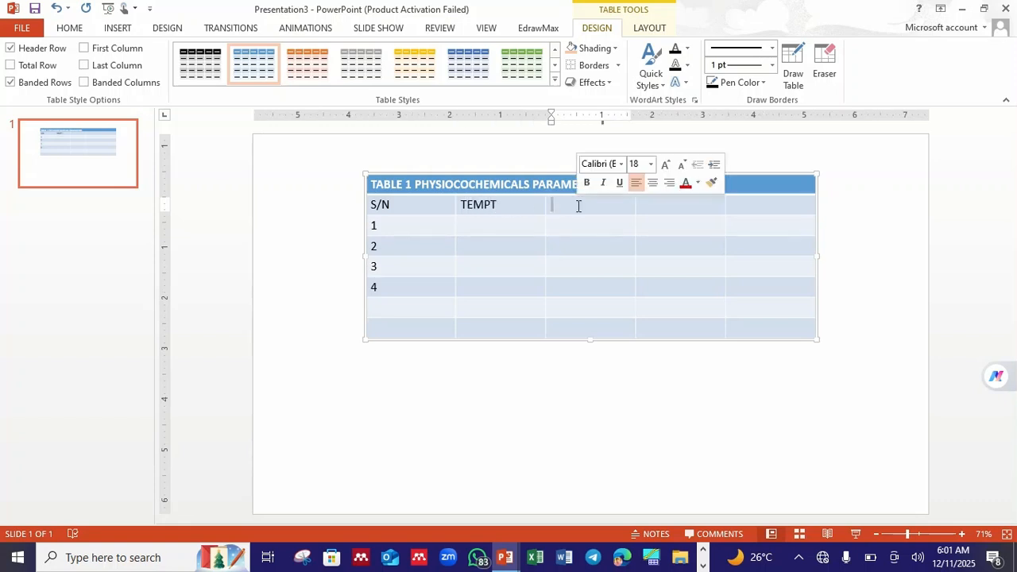
type("T")
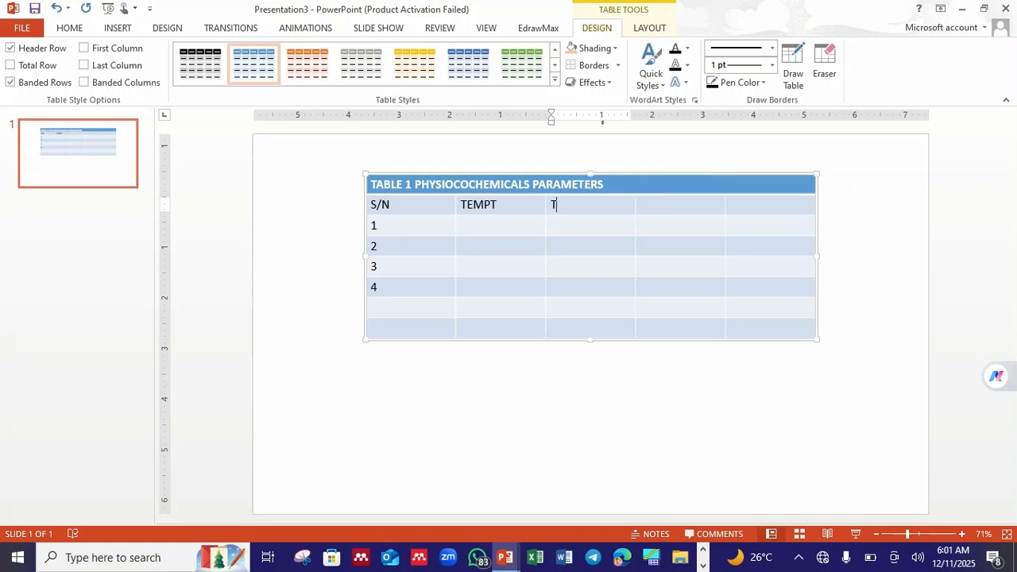
type("IME")
left_click(656, 213)
type("PH")
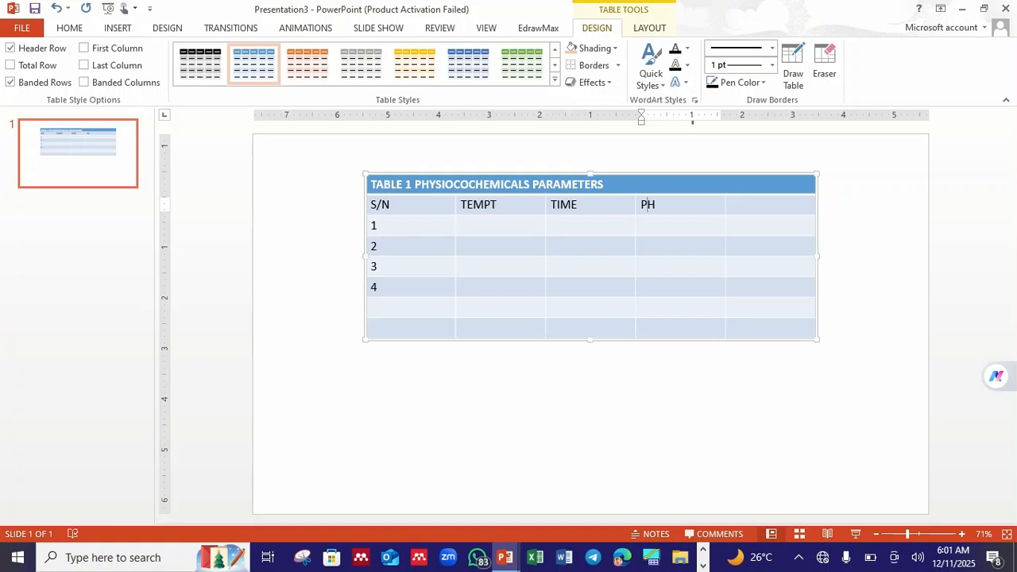
key("BackSpace")
type("p")
left_click(756, 210)
type("mc")
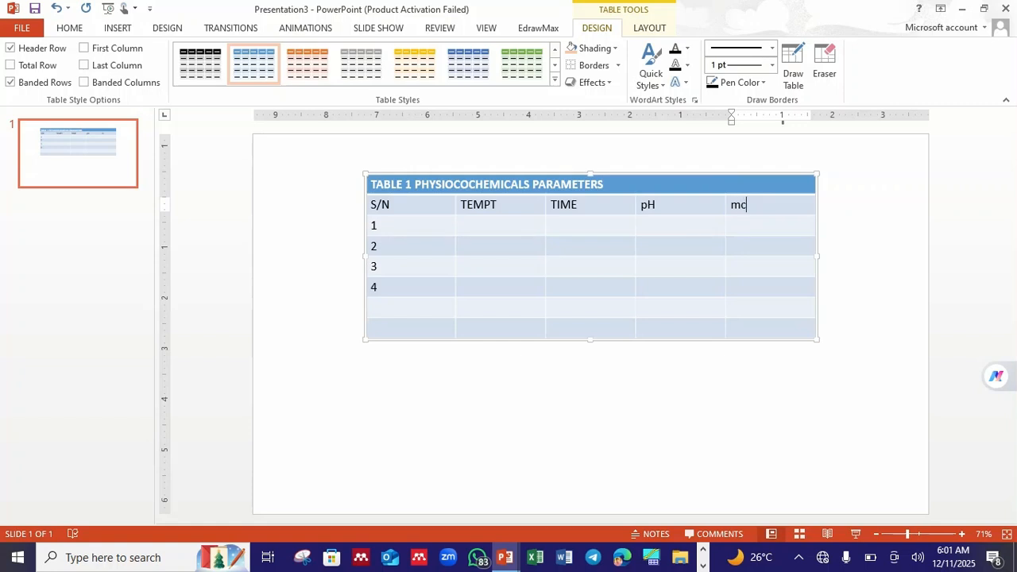
left_click(510, 227)
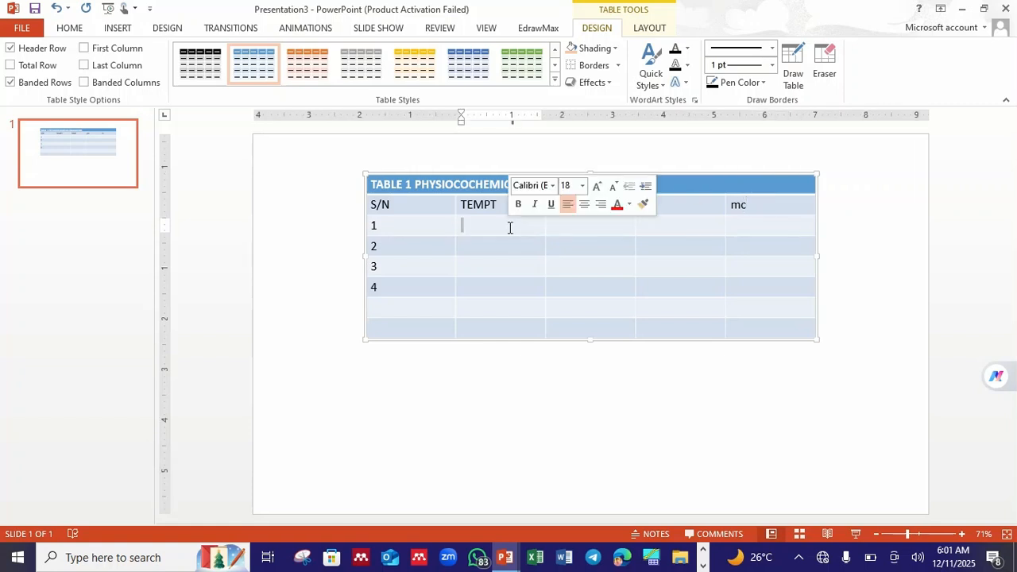
type("50")
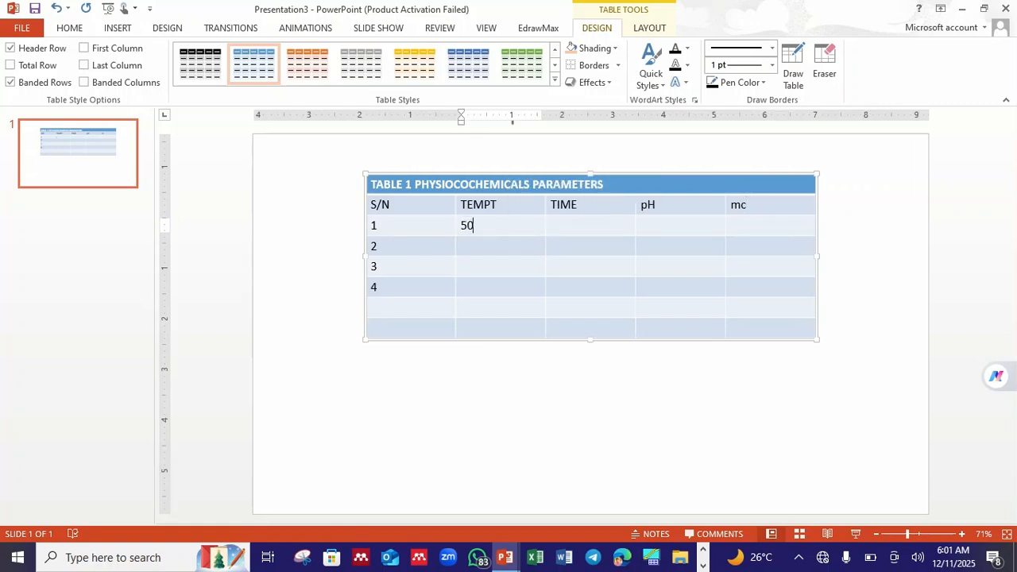
left_click(489, 248)
type("40")
key("BackSpace")
key("BackSpace")
- Fill the TEMPT column for rows 1 to 4 with 25, 37, 28 and 37
left_click(503, 226)
key("BackSpace")
key("BackSpace")
type("25")
left_click(481, 248)
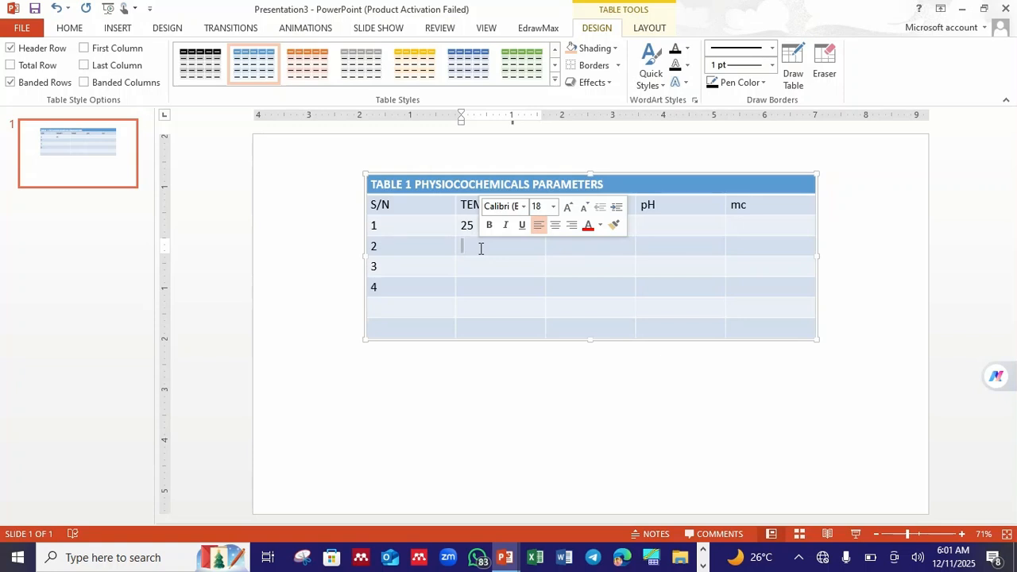
type("35")
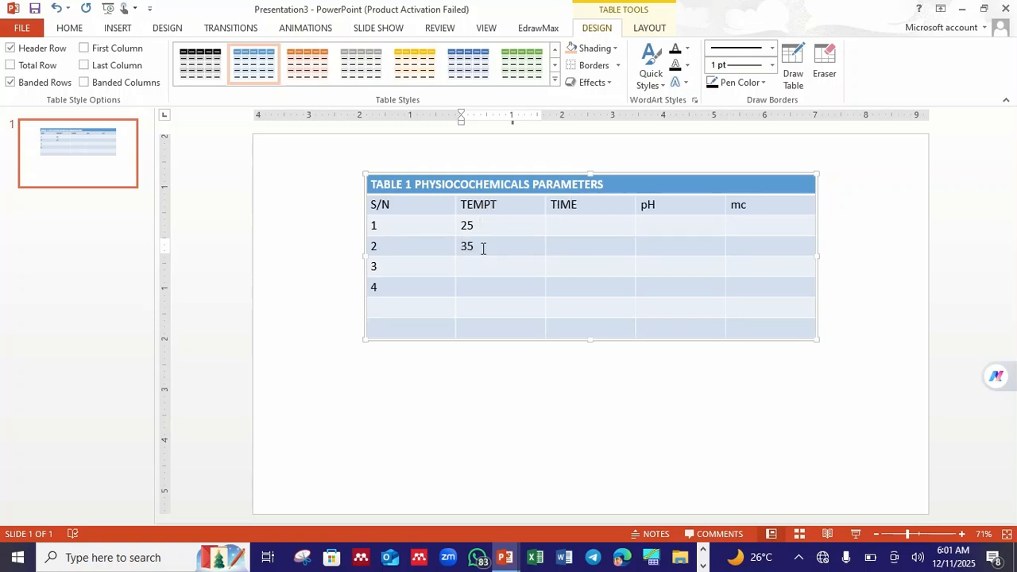
key("BackSpace")
type("7")
left_click(484, 265)
type("2")
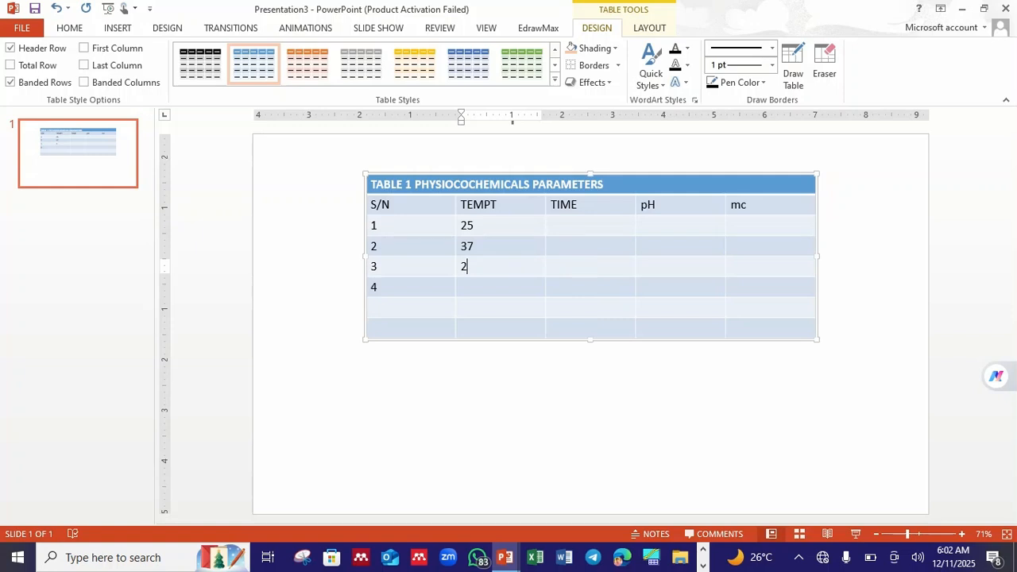
type("8")
left_click(488, 287)
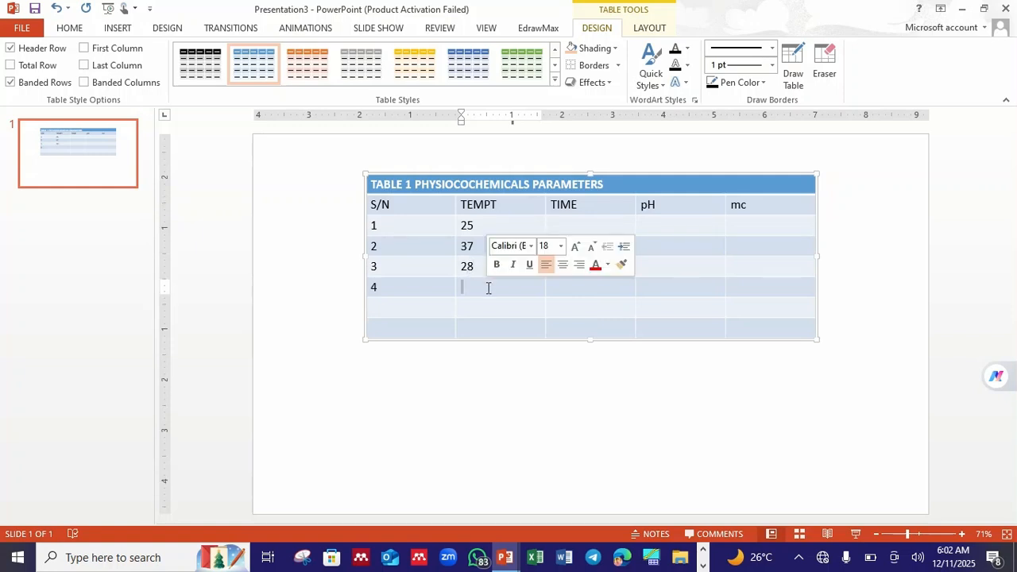
type("37")
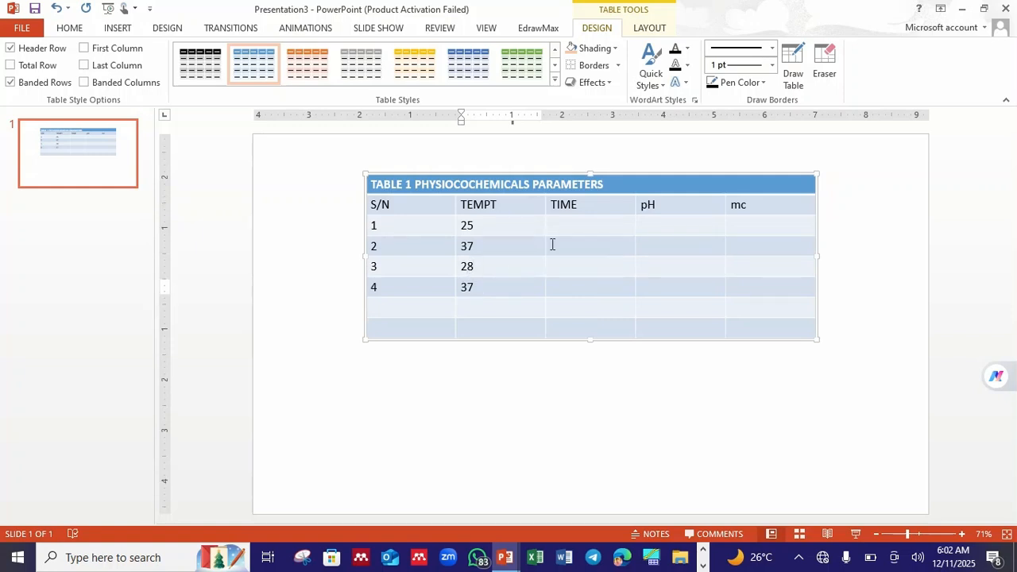
- Fill the TIME column for rows 1 to 4 with 5, 30, 15 and 10
left_click(582, 232)
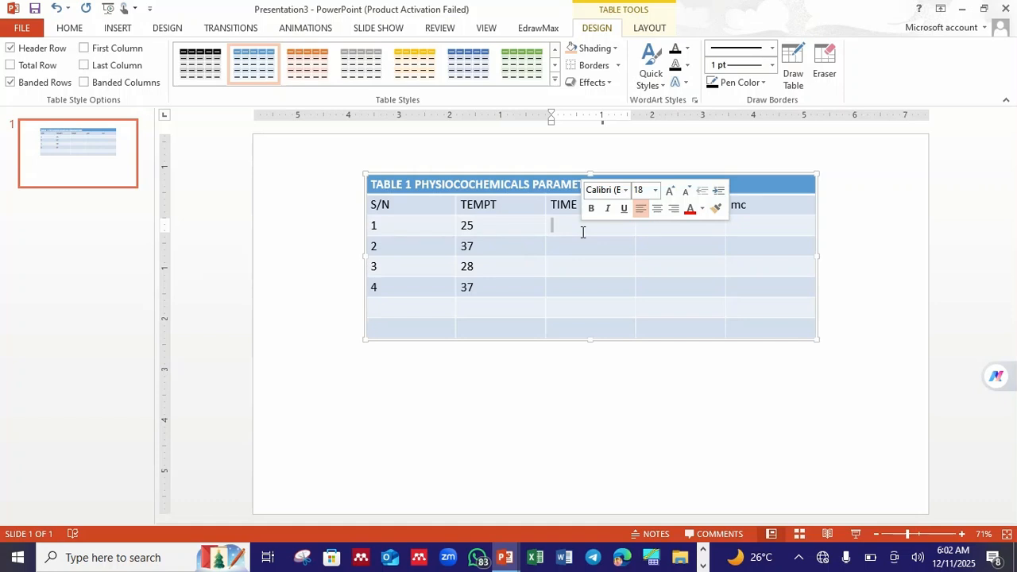
type("5")
left_click(581, 249)
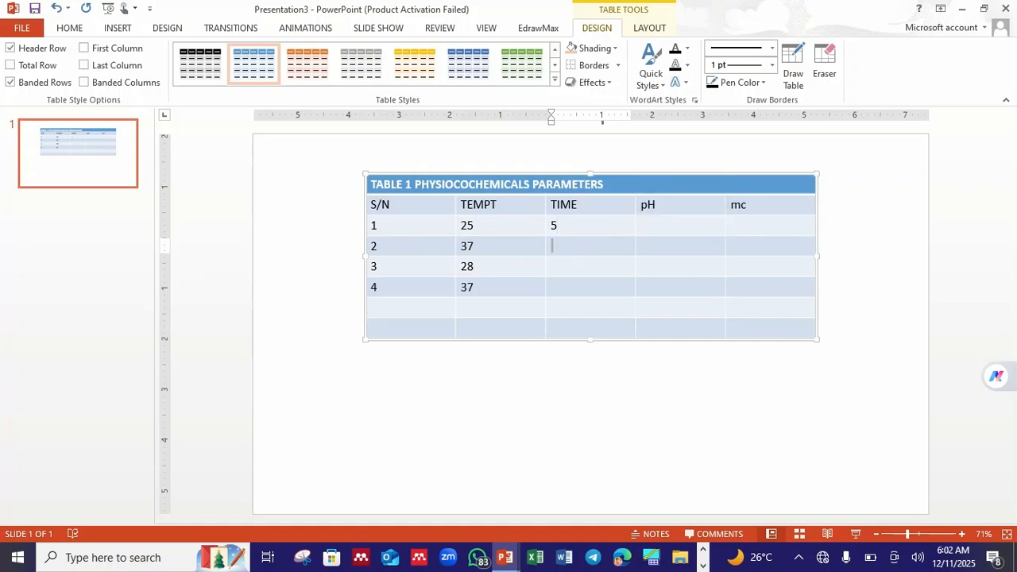
type("30")
left_click(586, 264)
type("1")
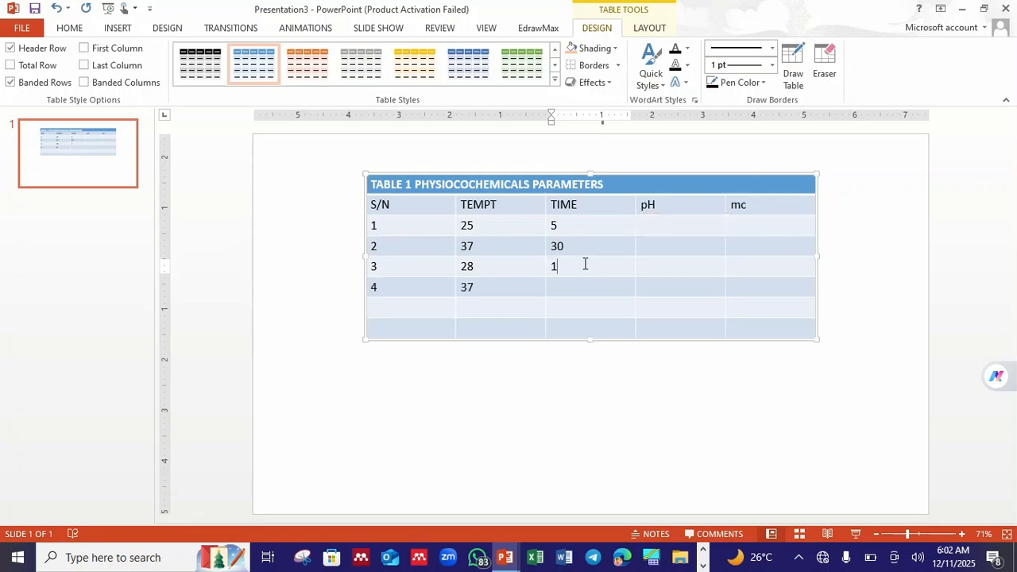
type("5")
left_click(573, 294)
type("10")
- Fill the pH column for rows 1 to 4 with 4, 5, 6 and 7
left_click(680, 229)
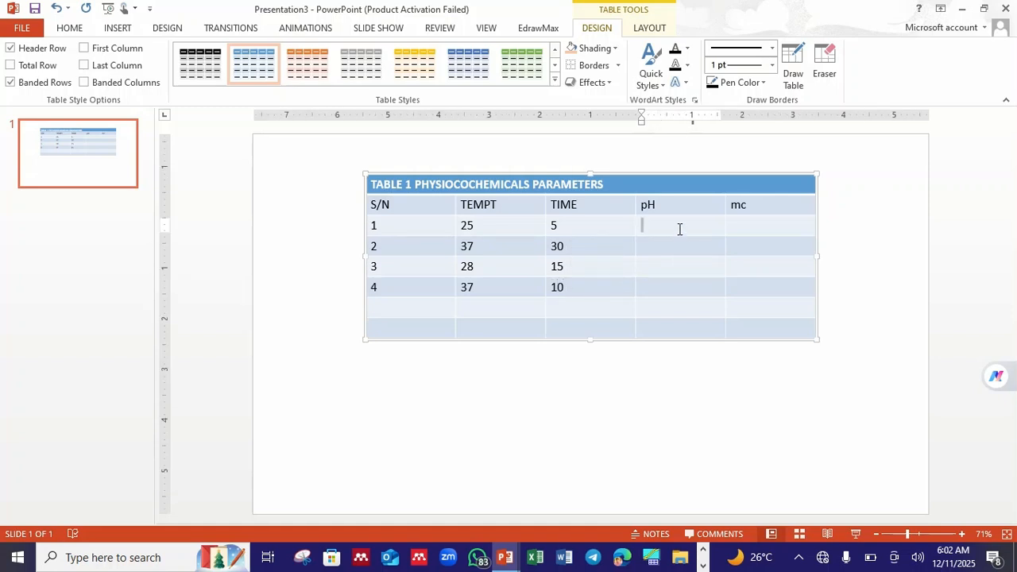
type("4")
left_click(660, 246)
type("5")
left_click(650, 267)
type("6")
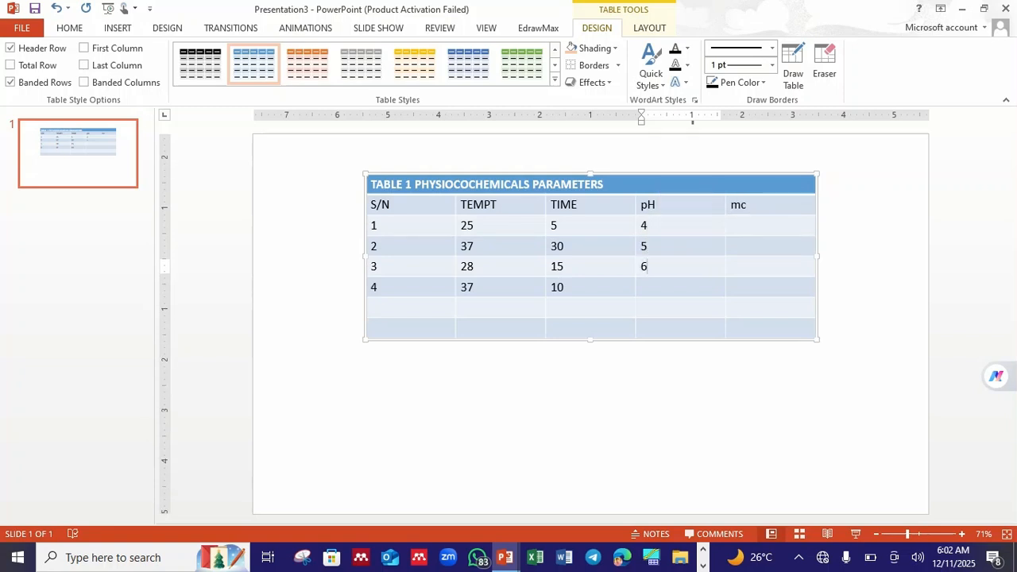
left_click(649, 287)
type("7")
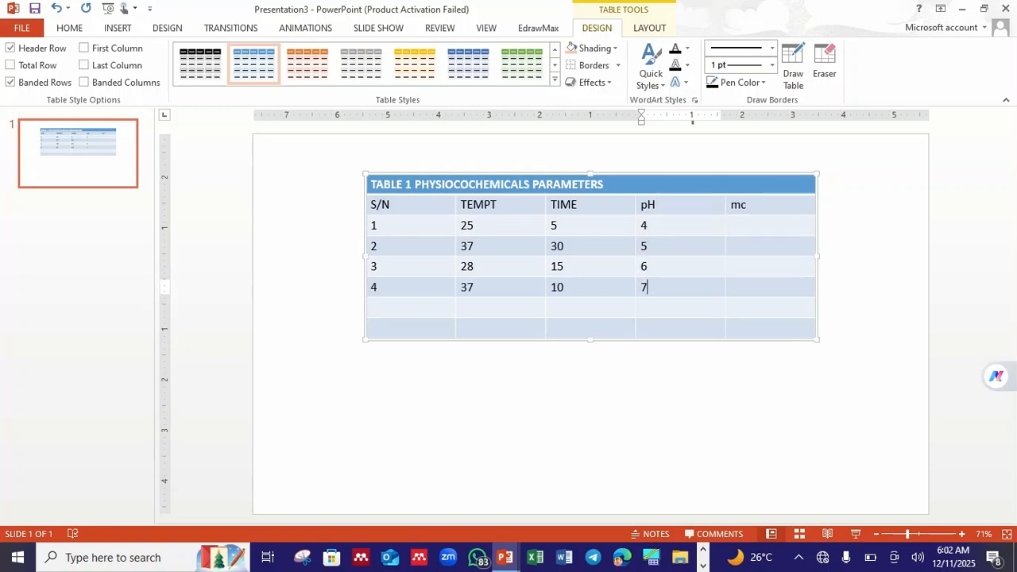
- Fill the mc column for rows 1 to 4 with 40, 50, 60 and 30
left_click(769, 226)
type("40")
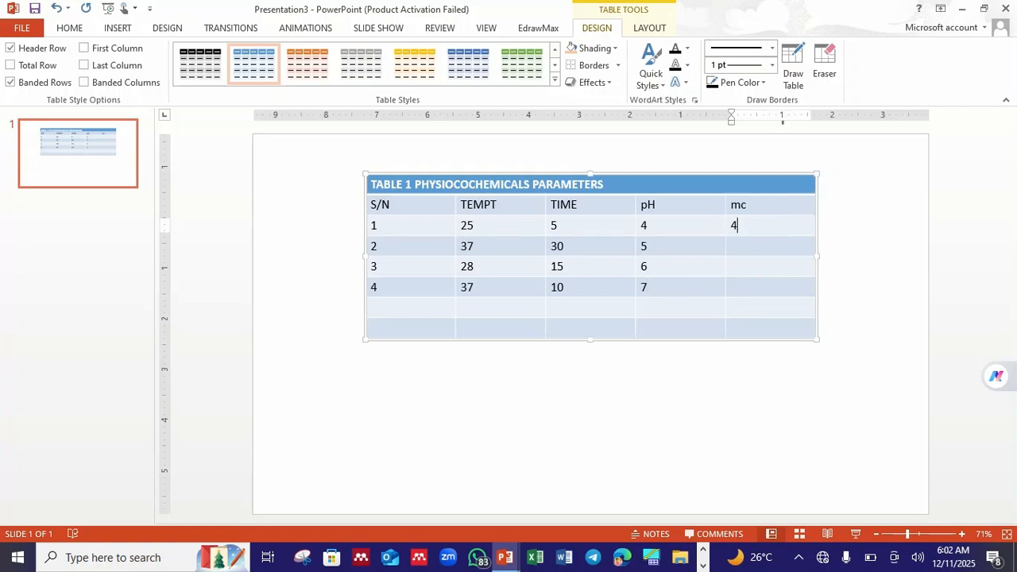
left_click(758, 251)
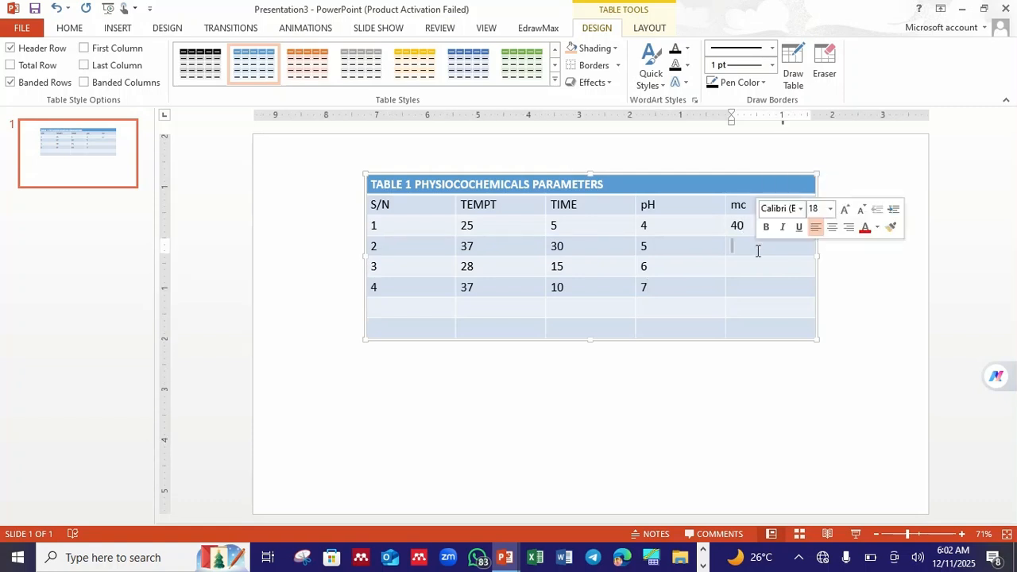
type("50")
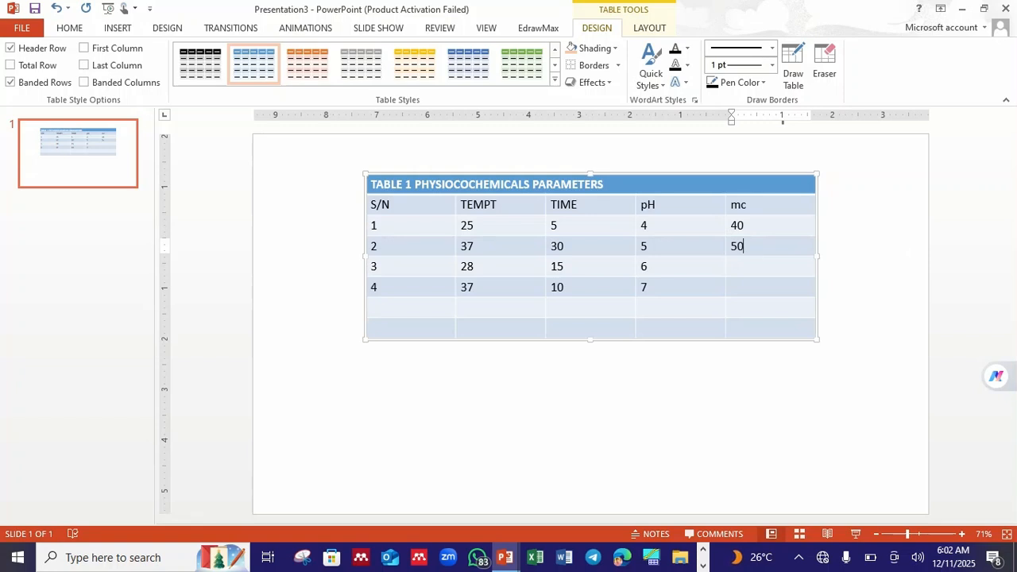
left_click(744, 266)
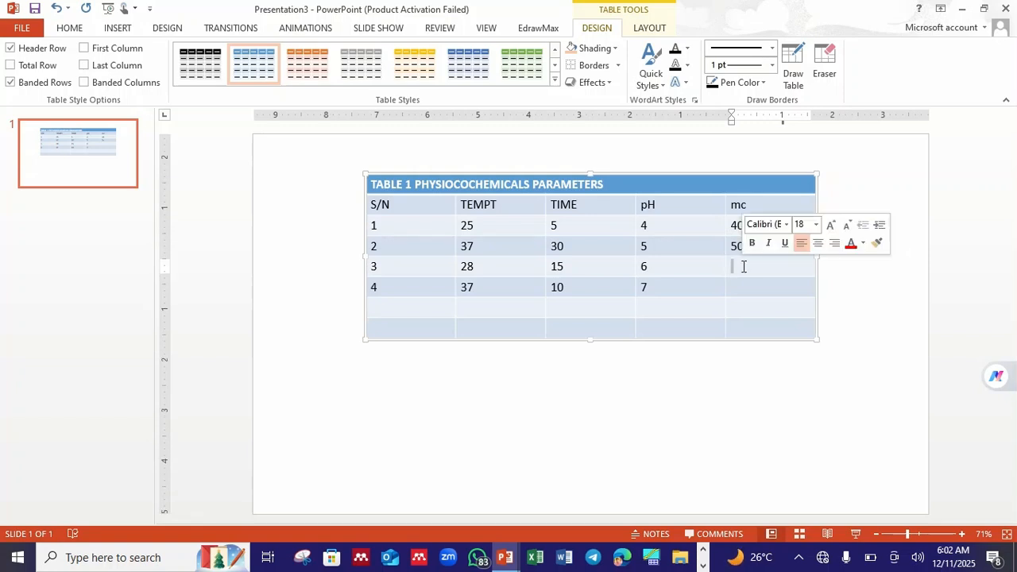
type("6")
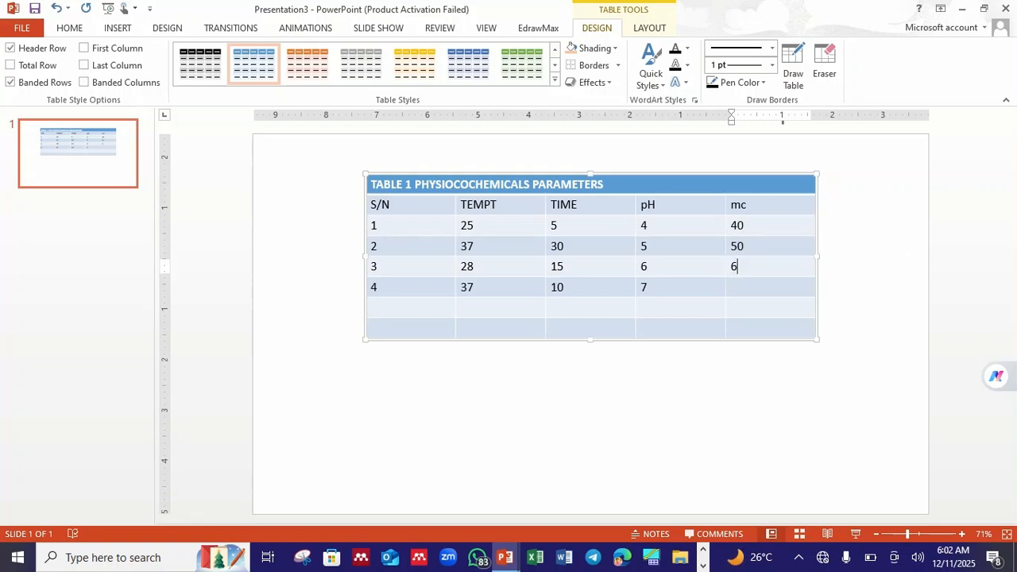
type("0")
left_click(736, 288)
type("30")
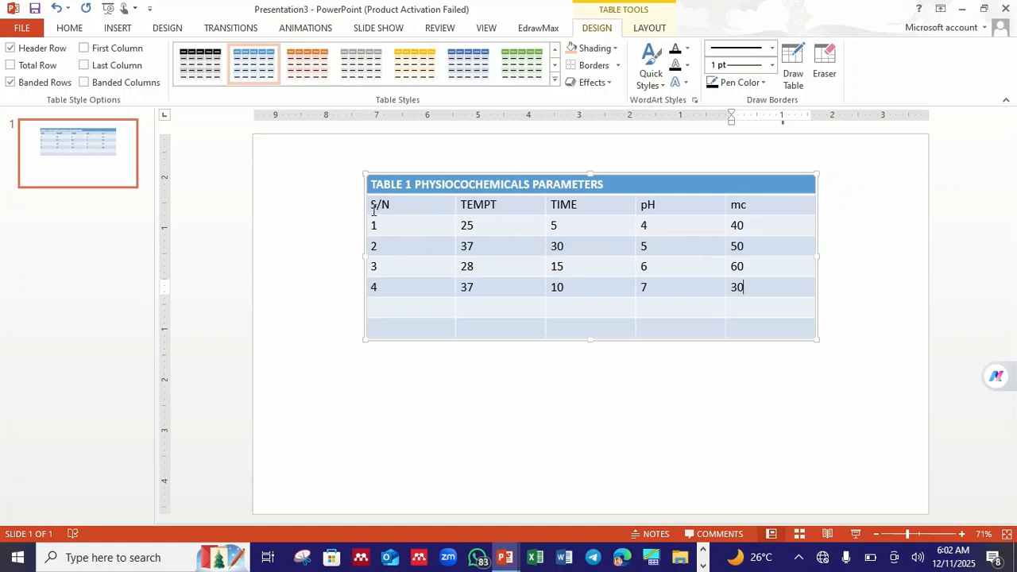
- Apply bold and text shadow to the column headings from S/N to mc
left_click_drag(373, 210, 653, 211)
left_click_drag(728, 215, 756, 207)
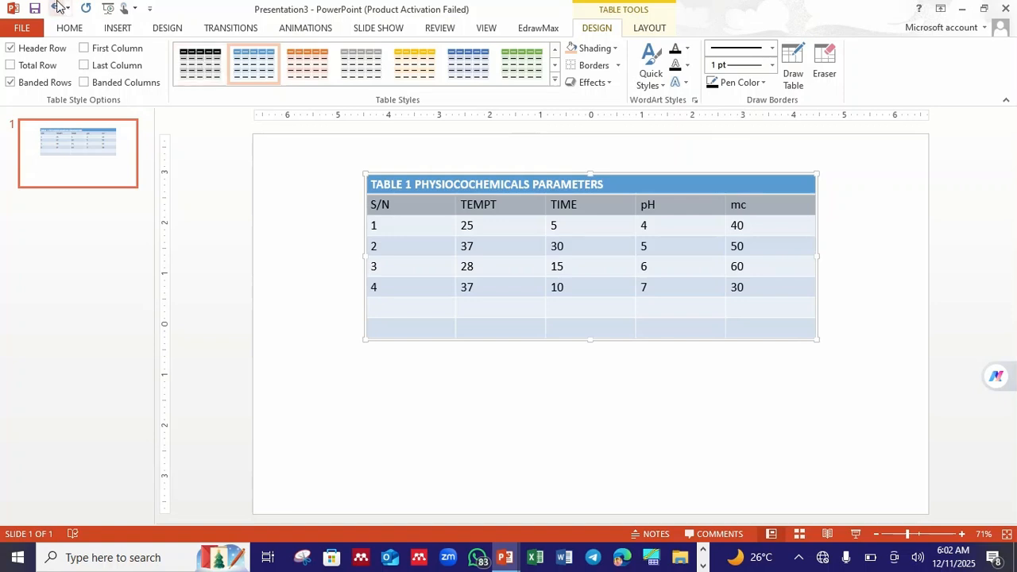
left_click(69, 29)
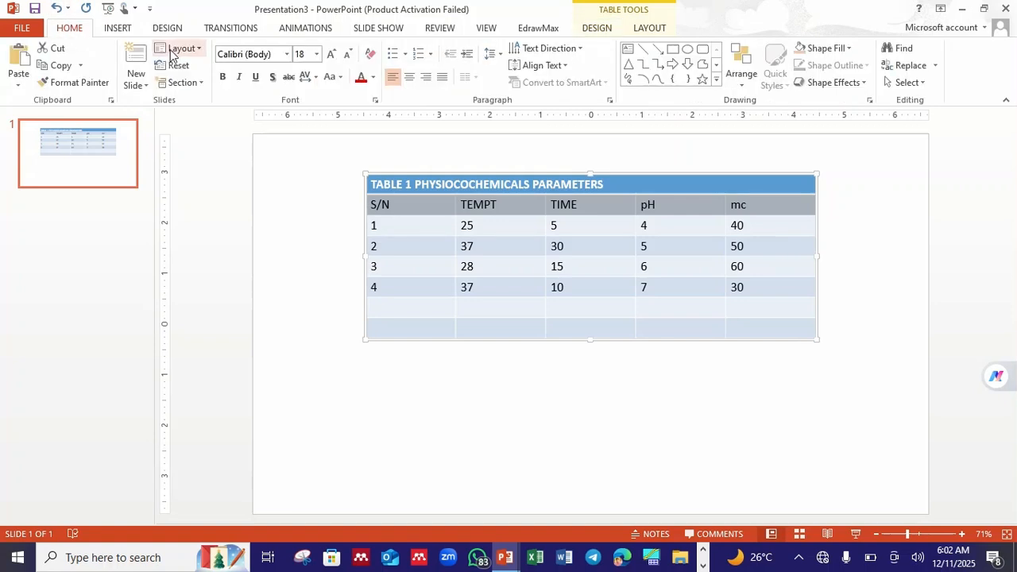
left_click(223, 79)
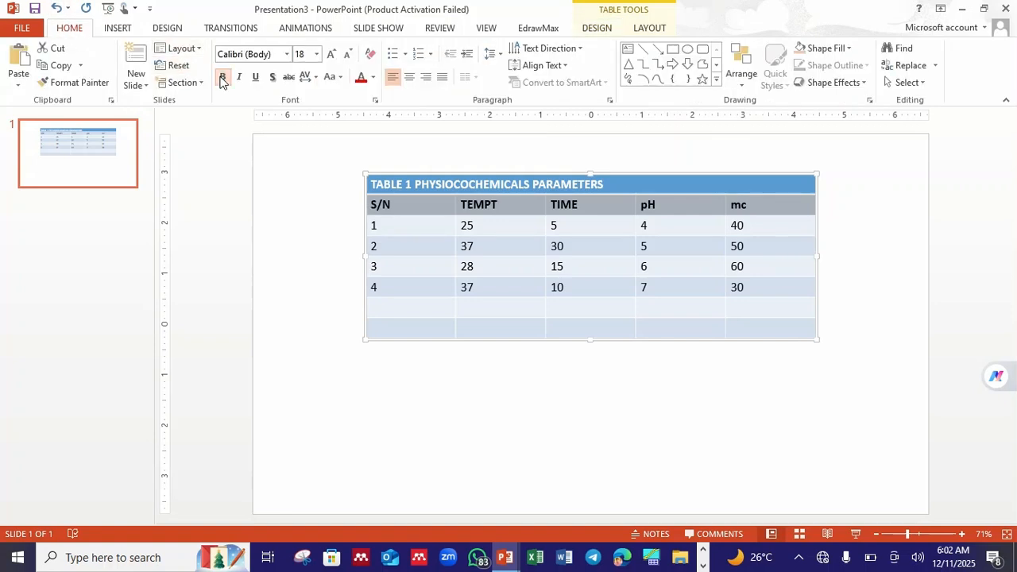
left_click(277, 81)
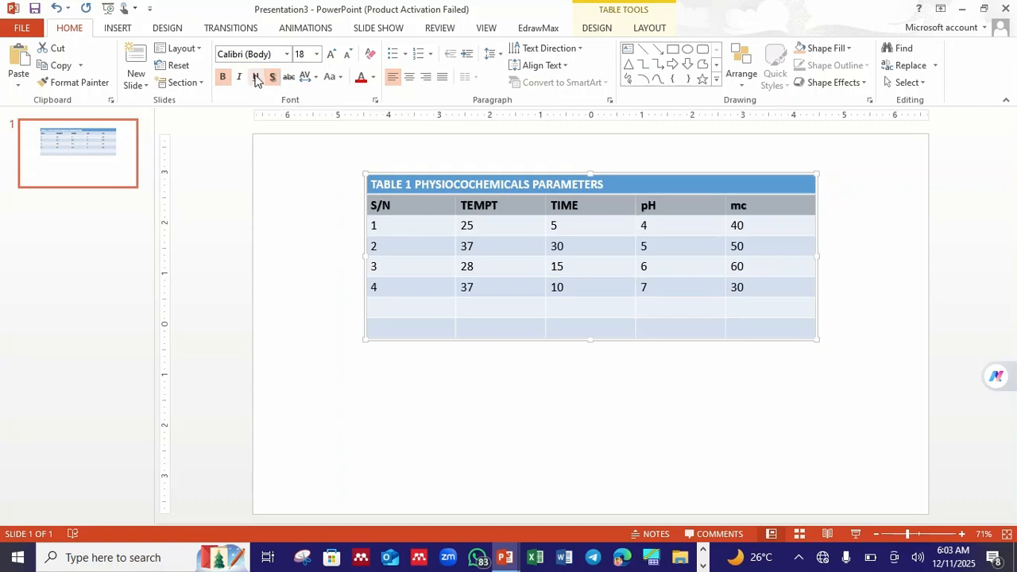
- Set the column headings from S/N to mc to font size 20 and centre them in their cells
left_click(317, 54)
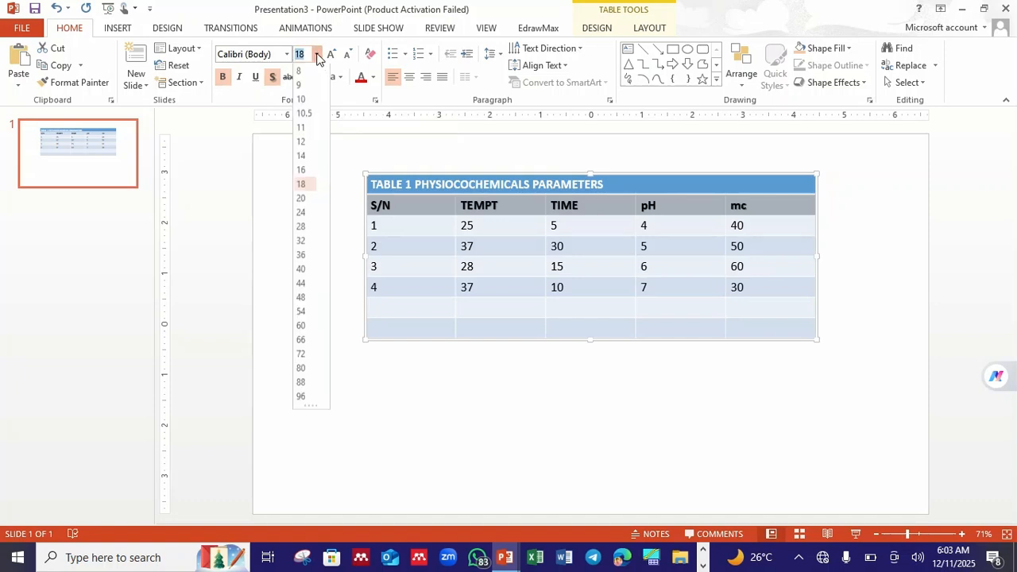
left_click(305, 202)
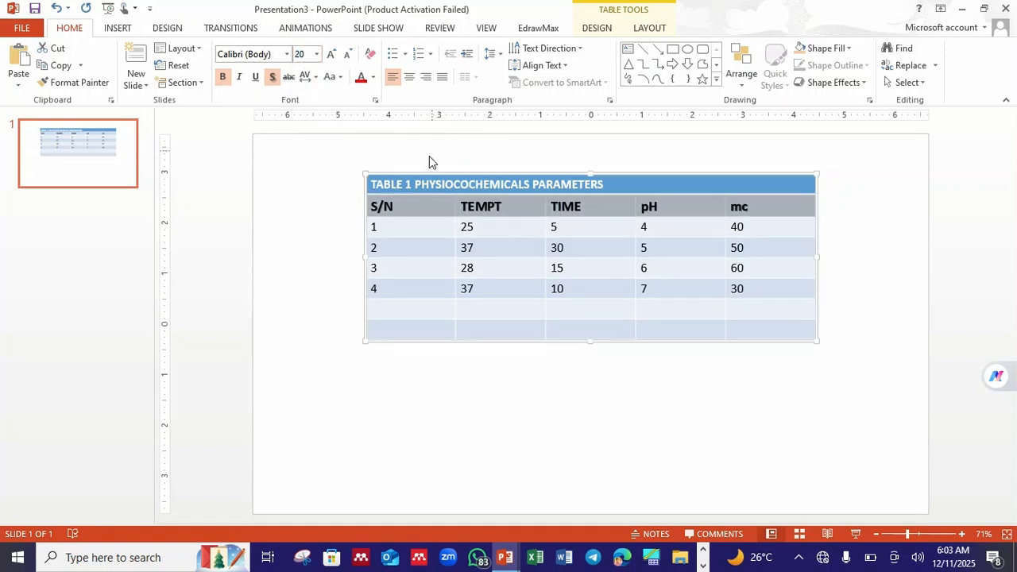
left_click(410, 80)
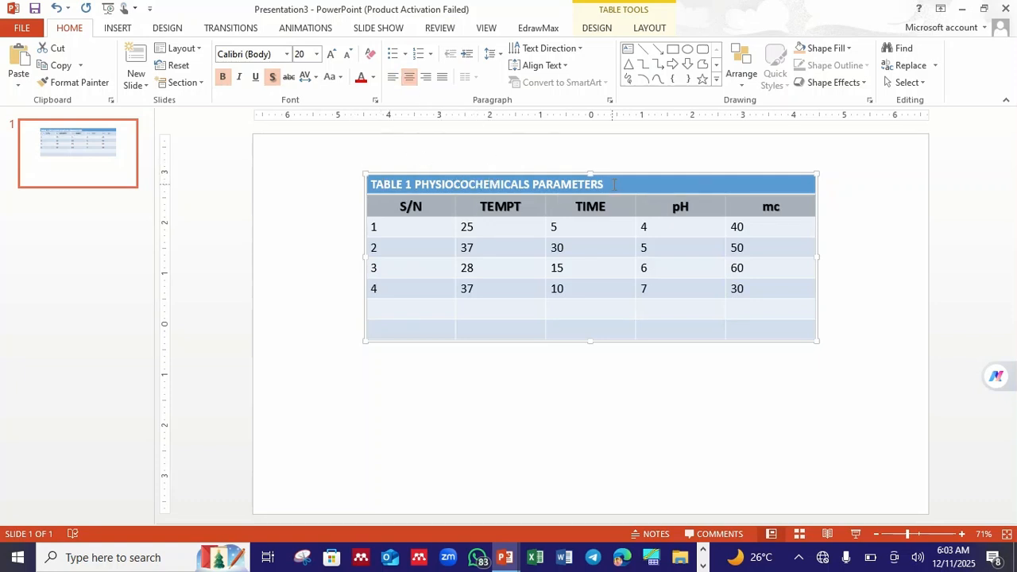
- Format the table title text in black with a text shadow at font size 24
left_click_drag(618, 184, 384, 183)
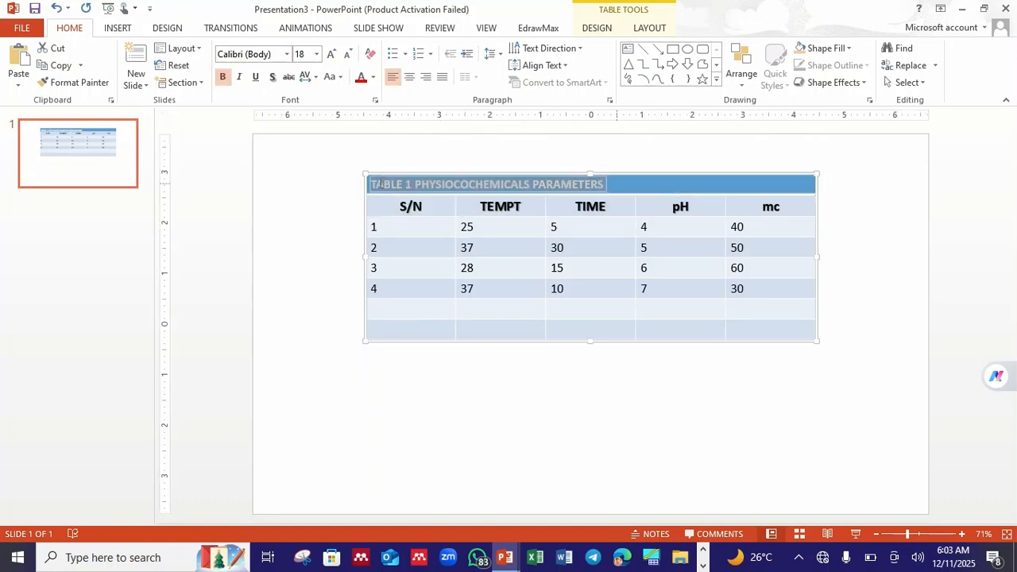
left_click(375, 79)
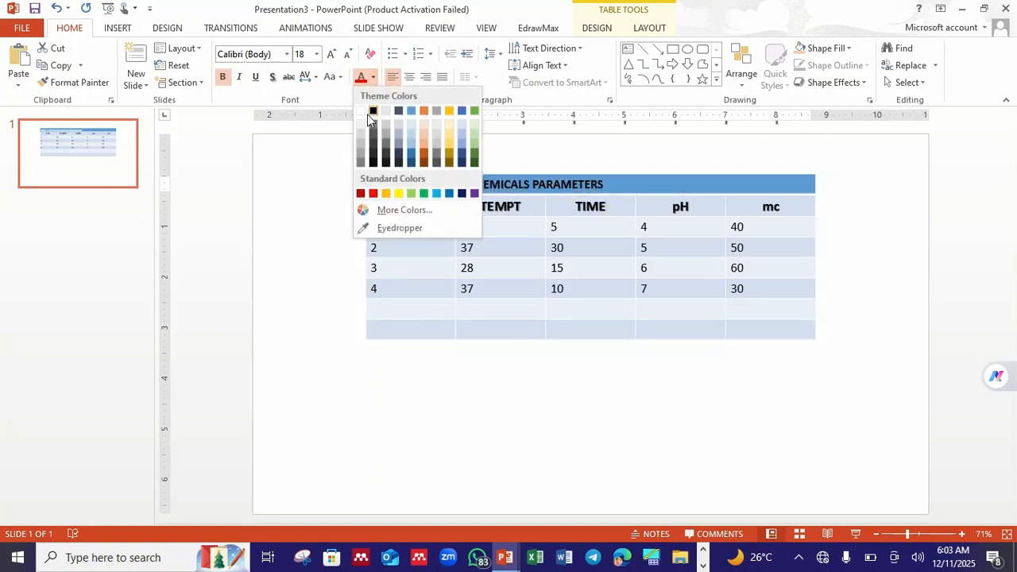
left_click(374, 112)
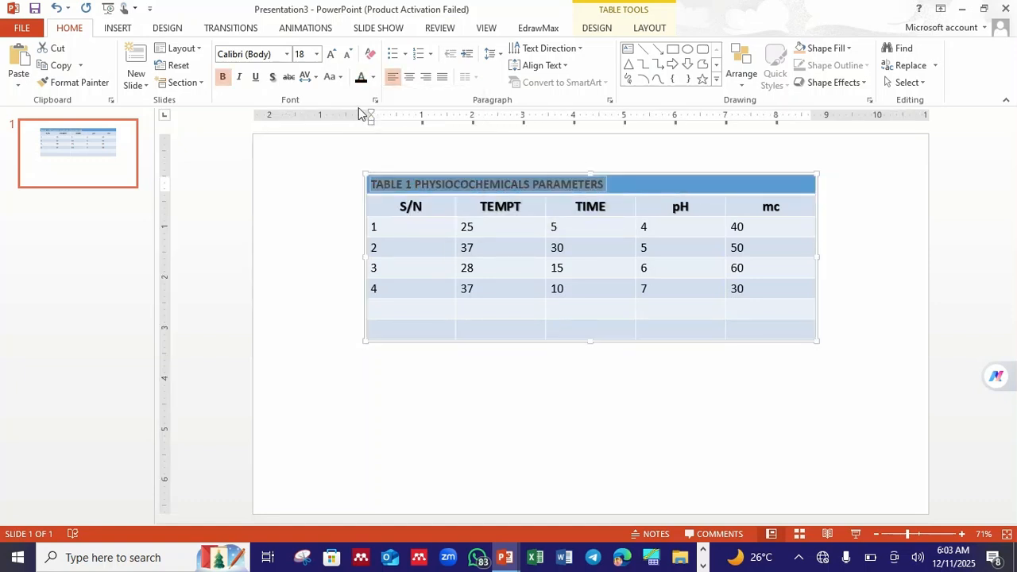
left_click(272, 77)
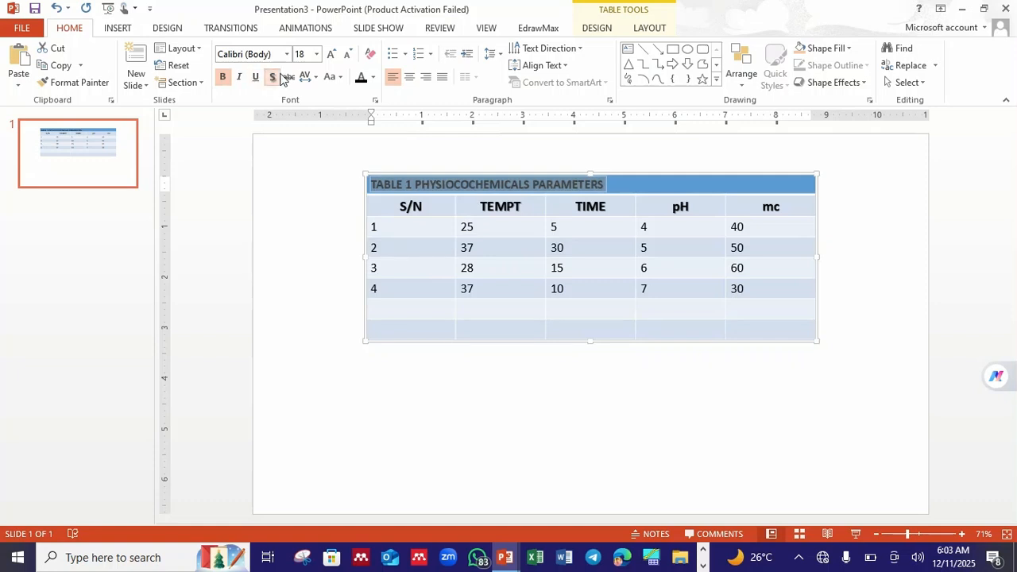
left_click(317, 54)
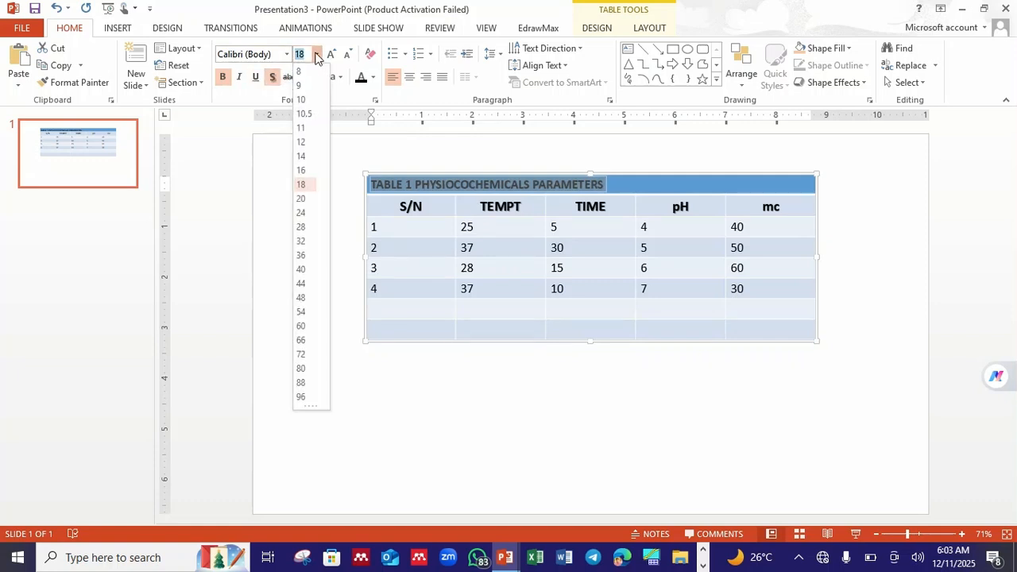
left_click(302, 215)
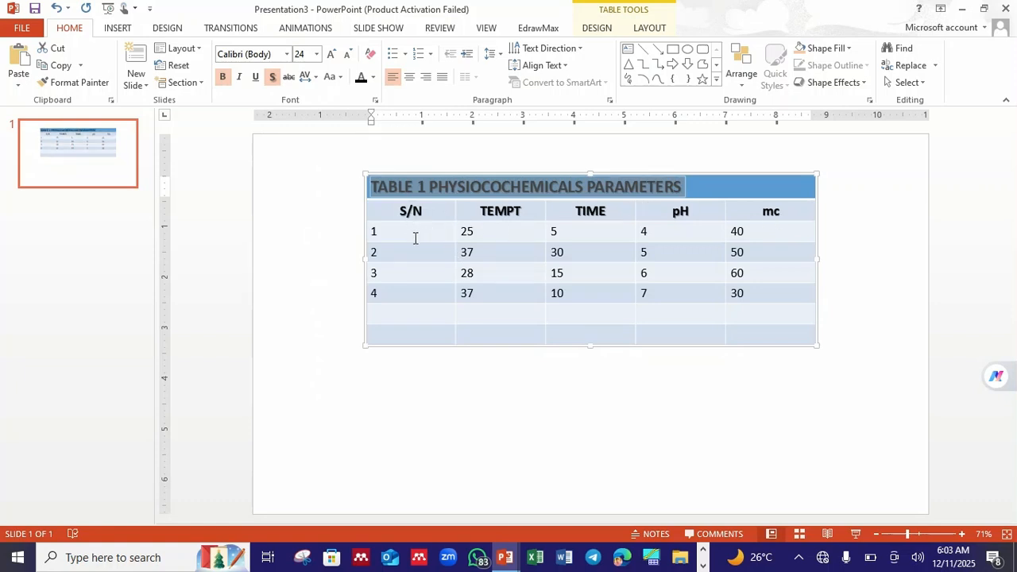
- Apply a text shadow to the values in data rows 1 to 4, keeping font size 18
left_click_drag(368, 232, 749, 296)
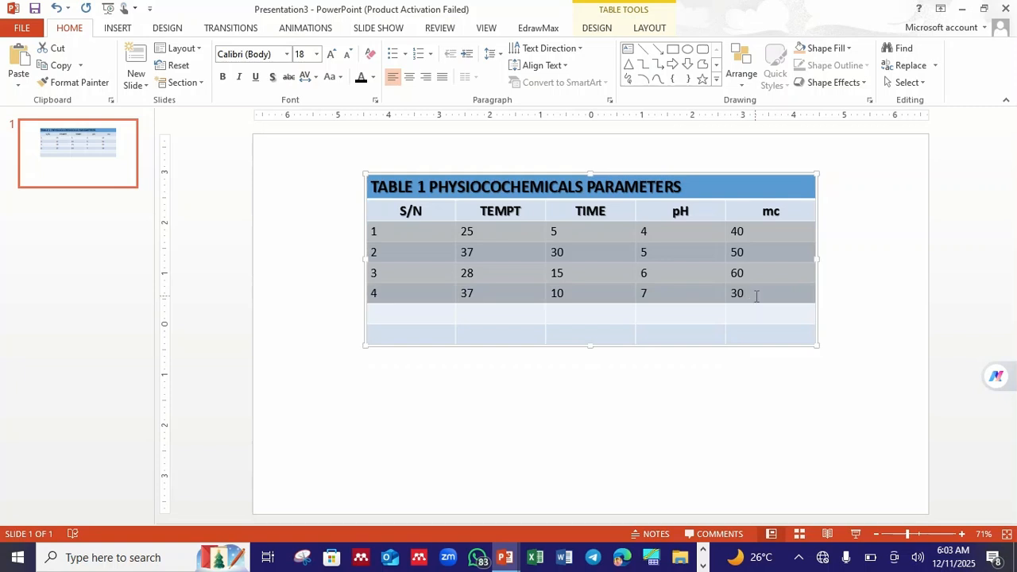
left_click(274, 78)
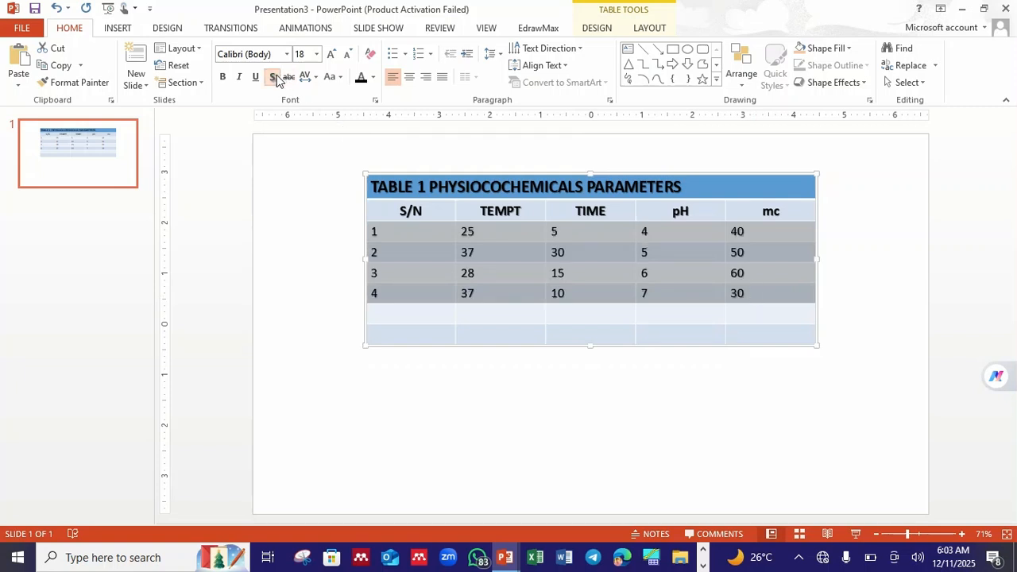
left_click(316, 54)
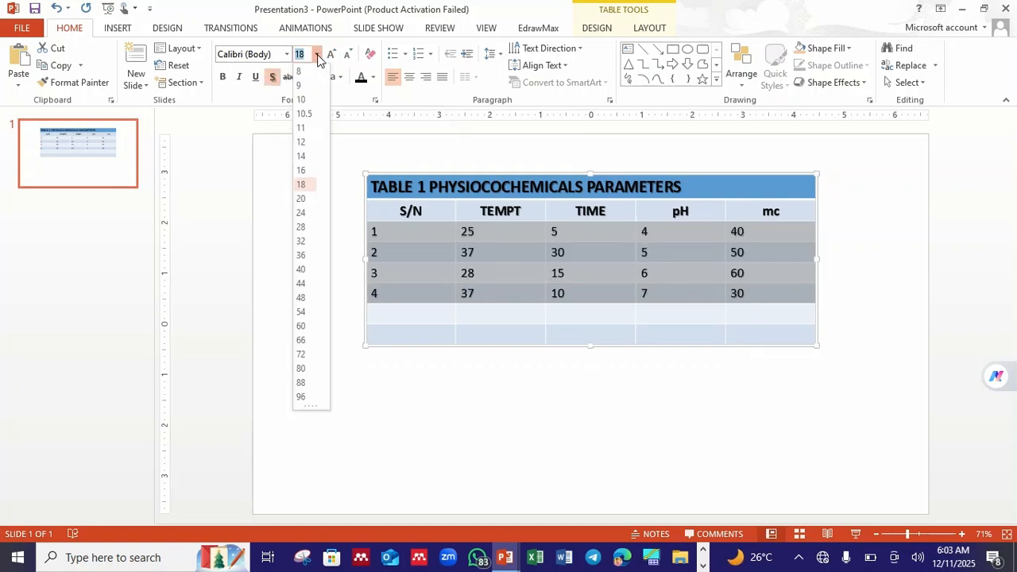
left_click(308, 184)
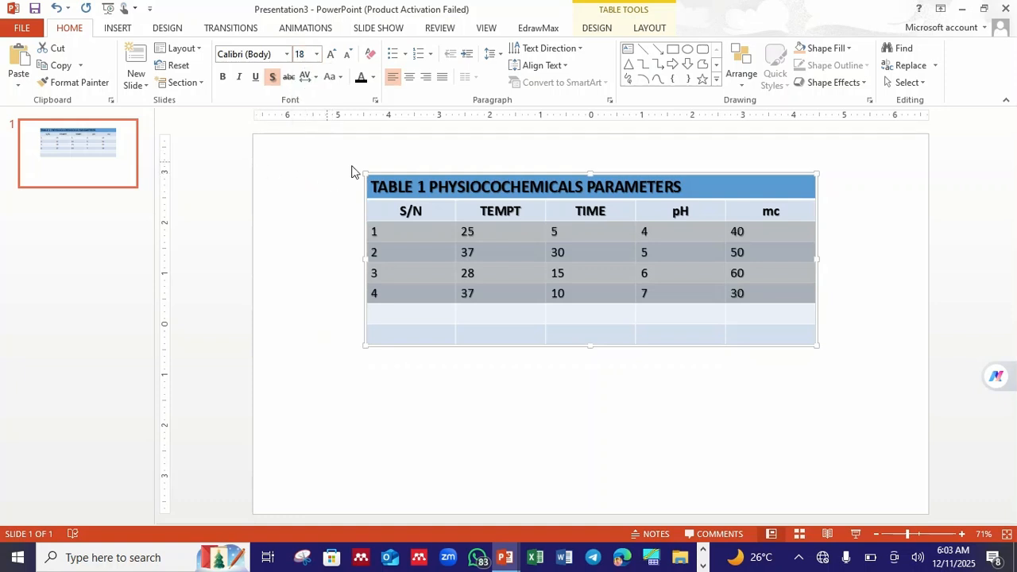
left_click(333, 189)
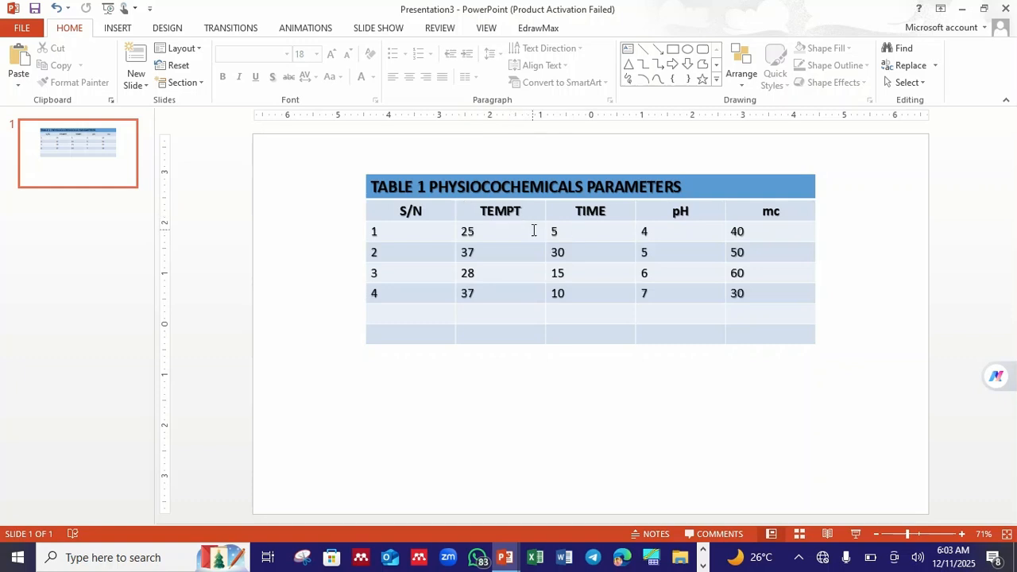
- Select the whole table and remove its fill colour with No Fill
left_click(410, 185)
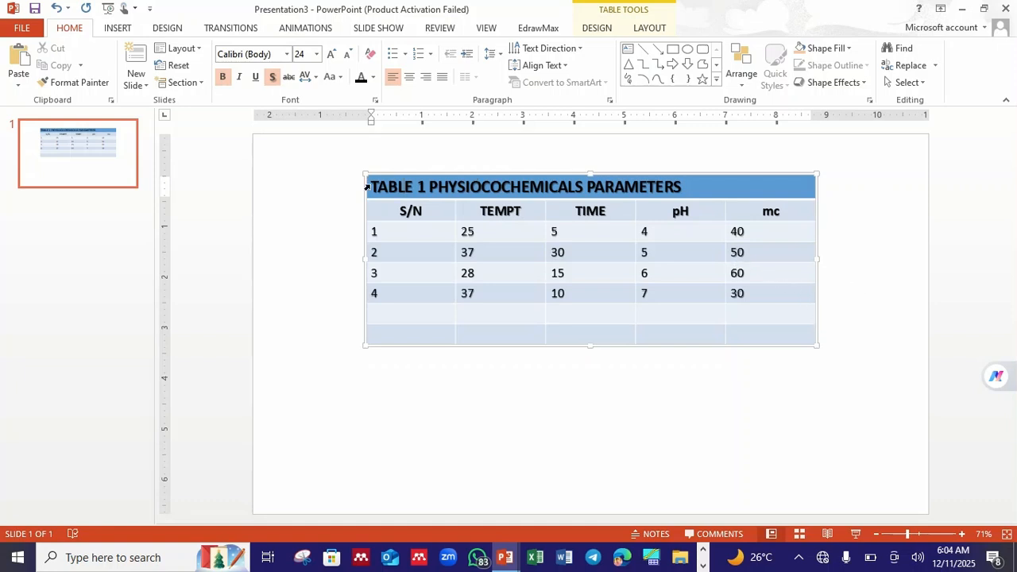
left_click_drag(368, 187, 820, 351)
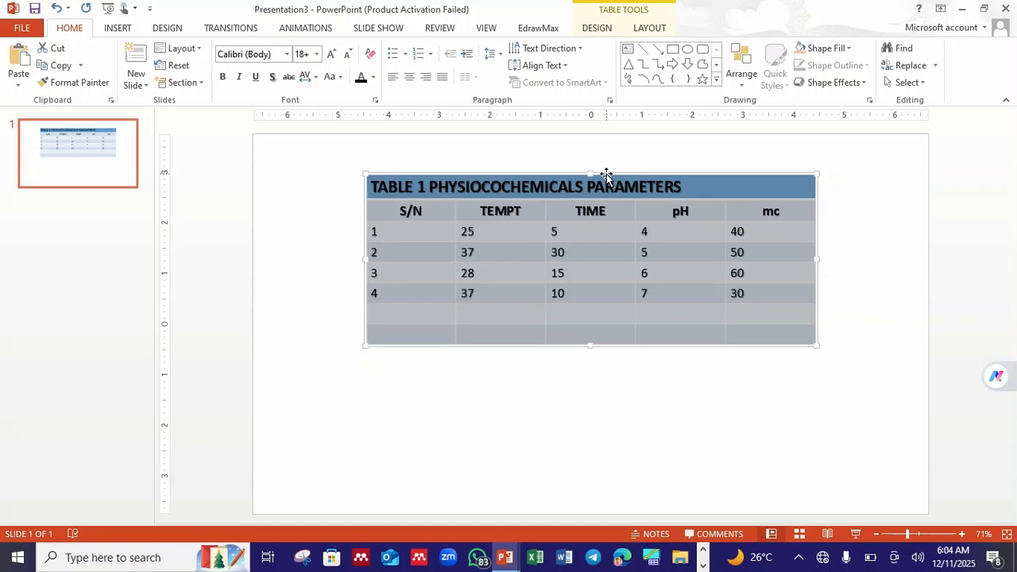
left_click(606, 175)
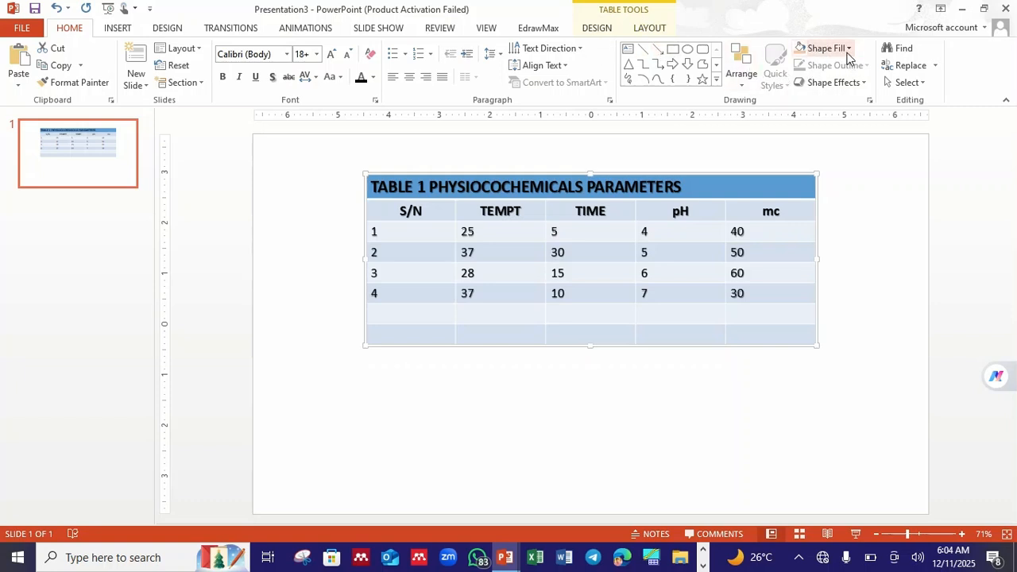
left_click(850, 49)
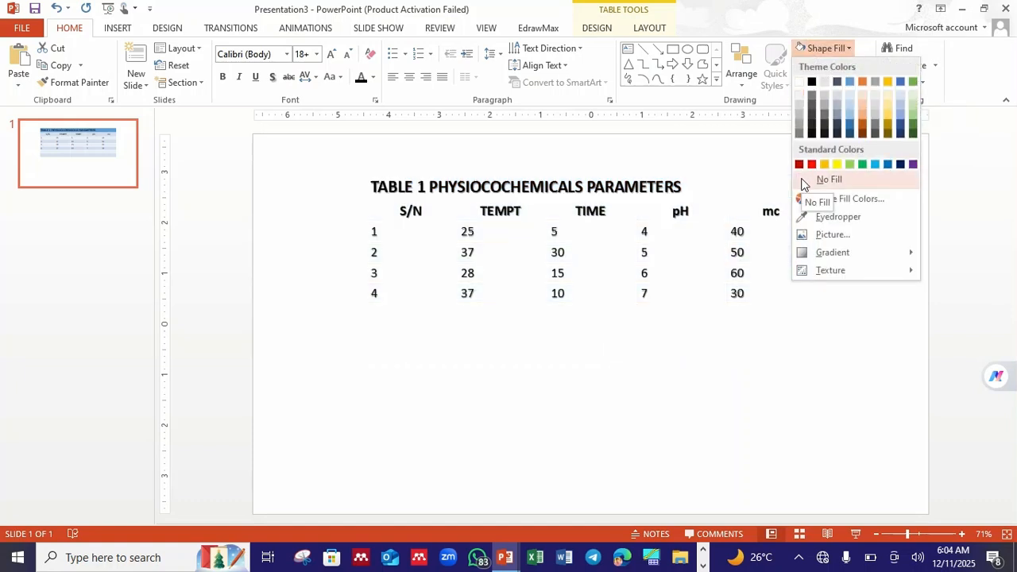
left_click(802, 182)
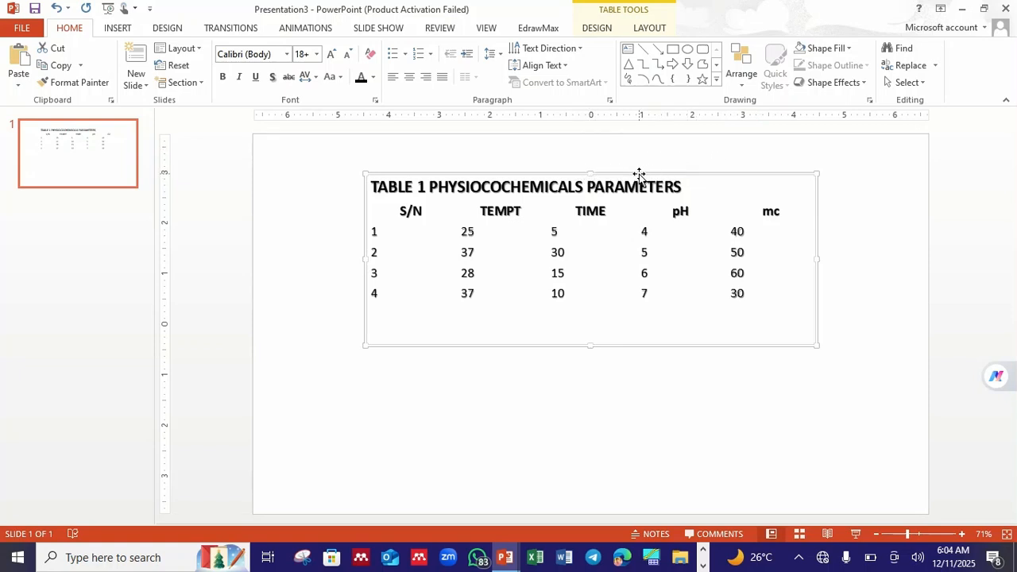
- Clear the table's borders with No Border and apply only a top border and a bottom border
left_click(597, 29)
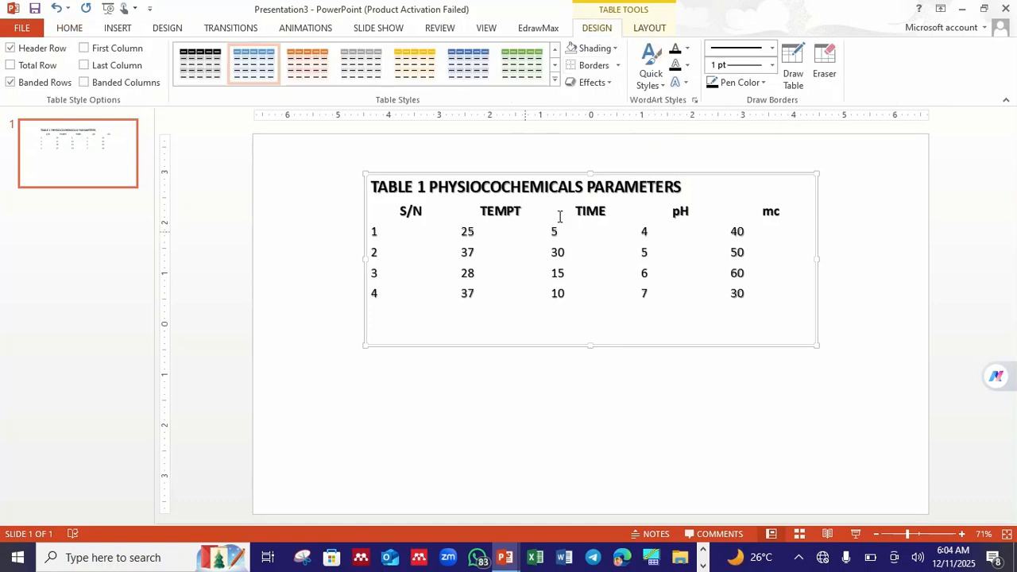
left_click(618, 68)
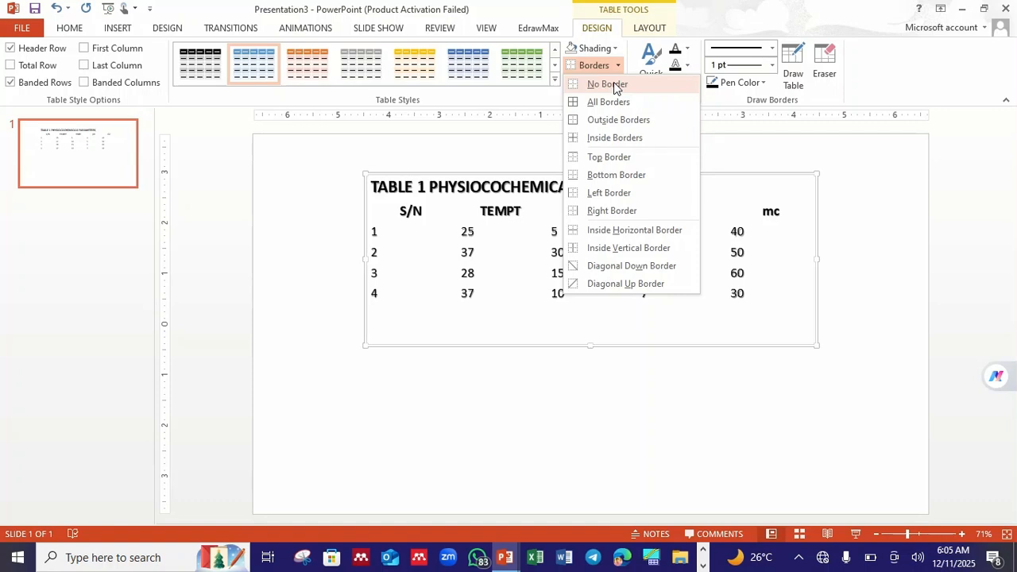
left_click(614, 83)
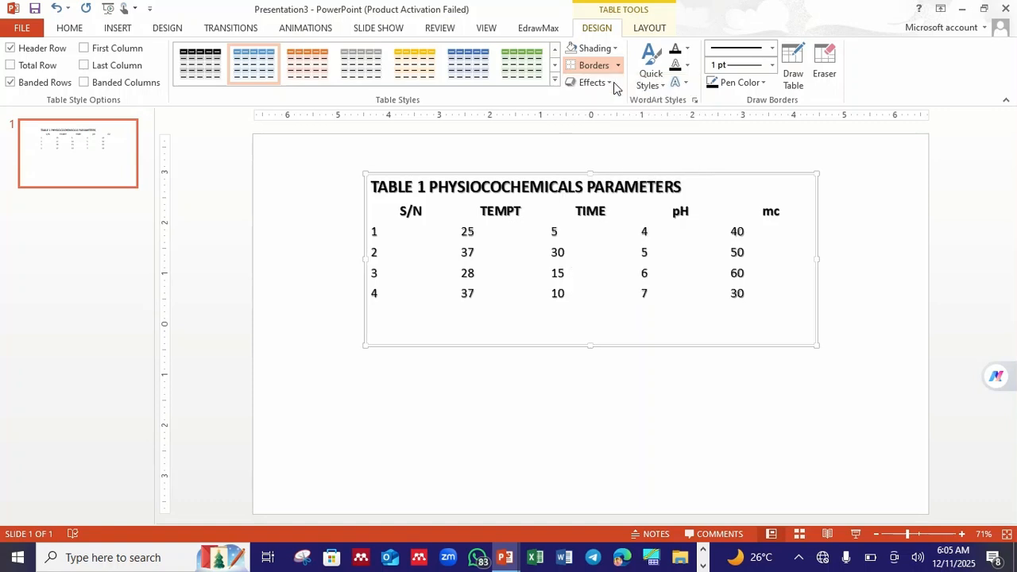
left_click(620, 69)
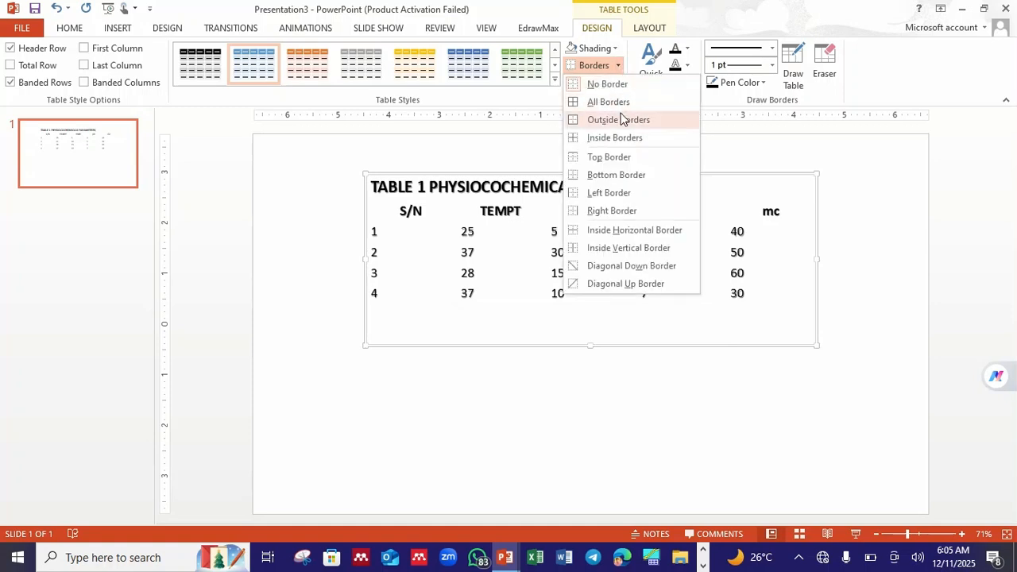
left_click(620, 159)
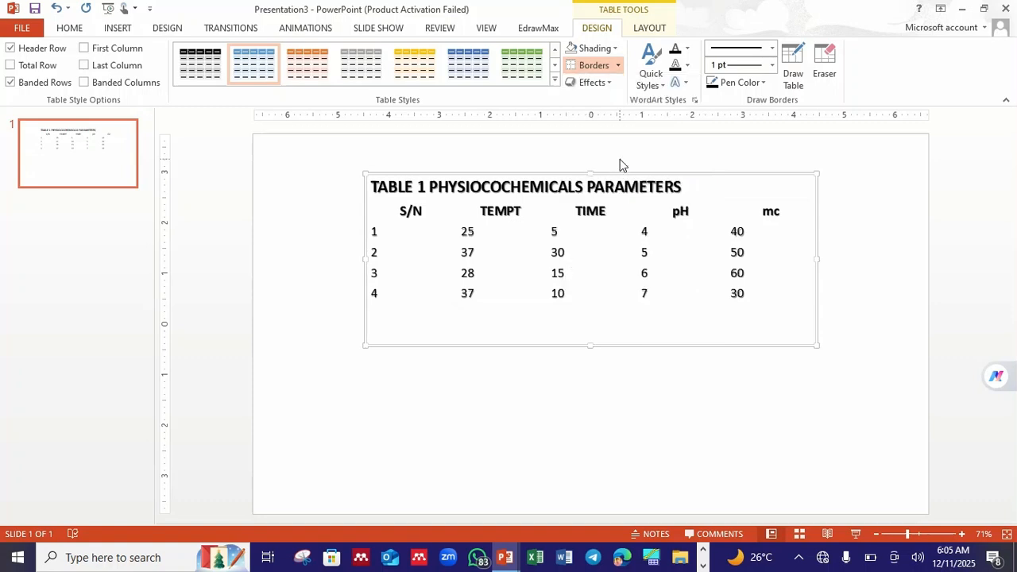
left_click(618, 65)
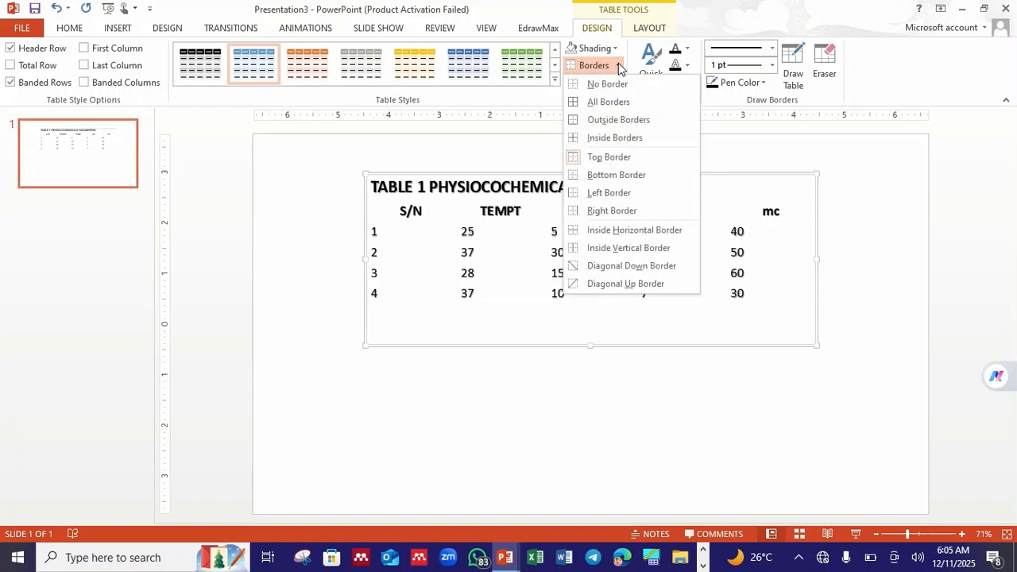
left_click(628, 175)
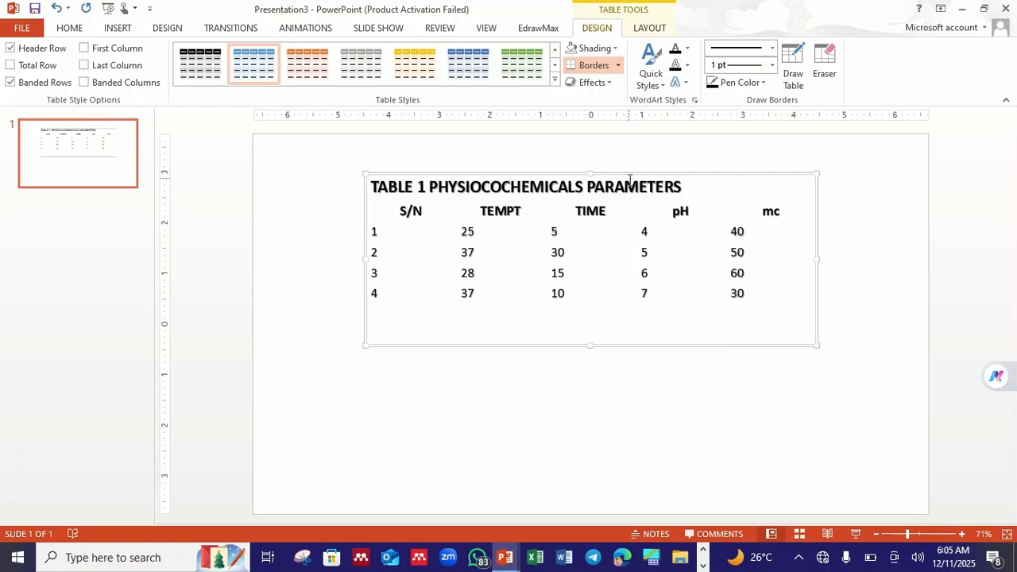
left_click(778, 157)
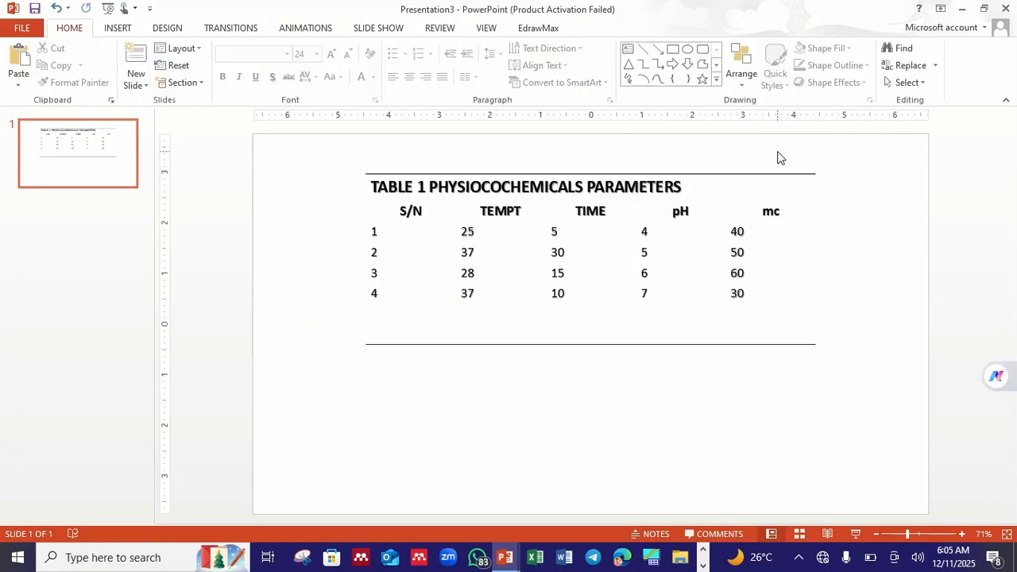
- Widen the S/N column slightly by moving the table's left edge outward
left_click(692, 186)
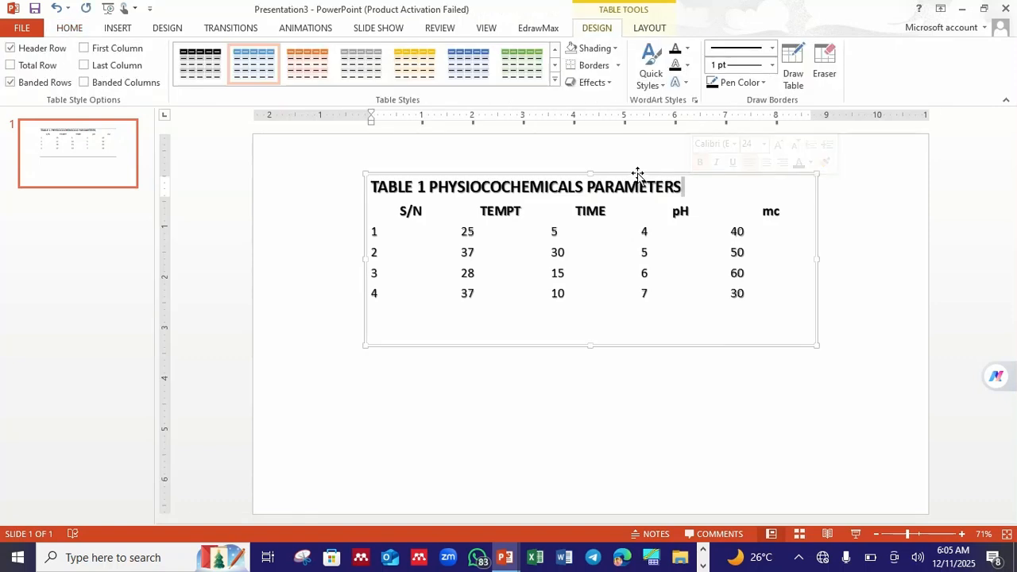
left_click(692, 373)
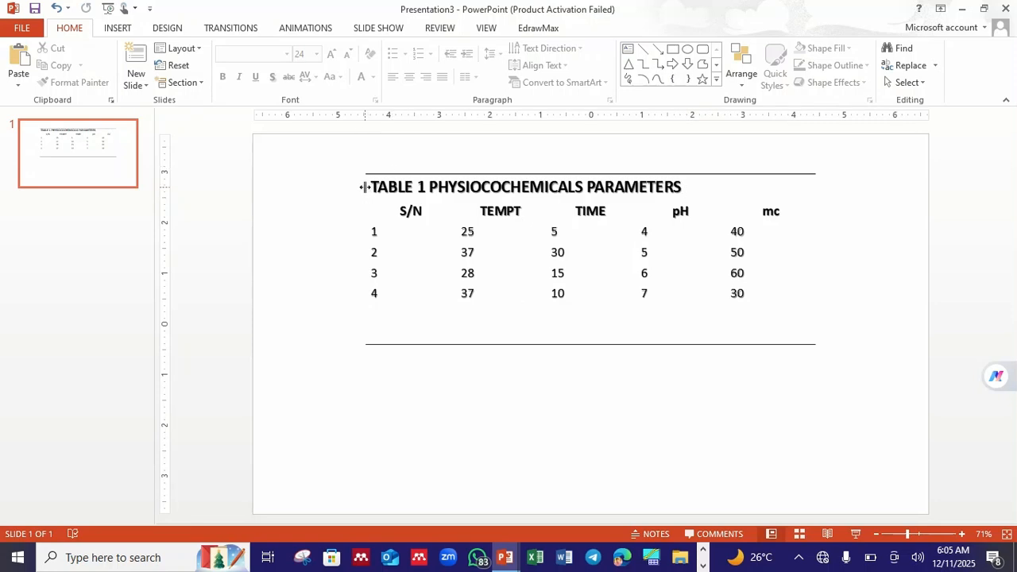
left_click(364, 186)
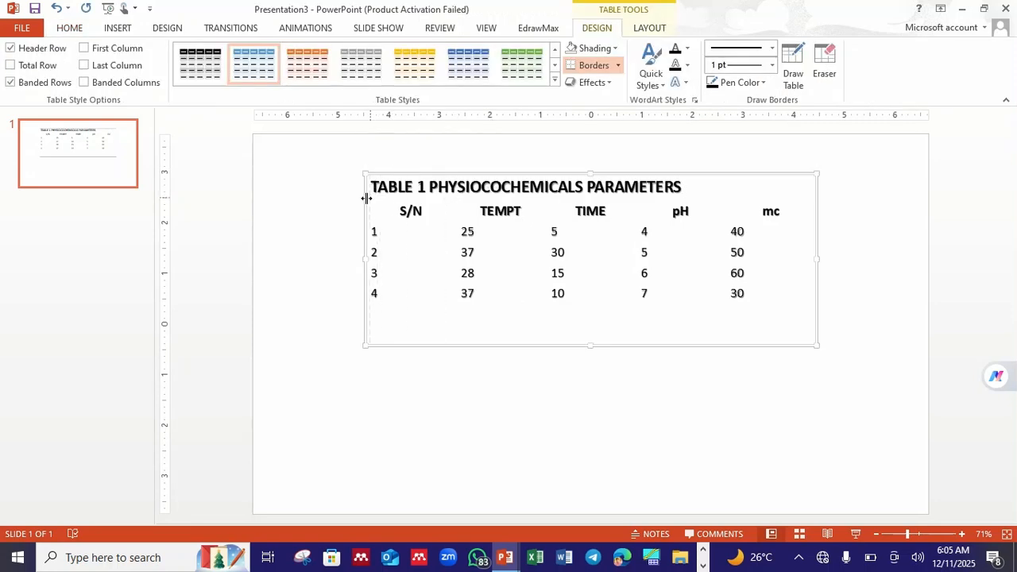
left_click_drag(367, 199, 357, 199)
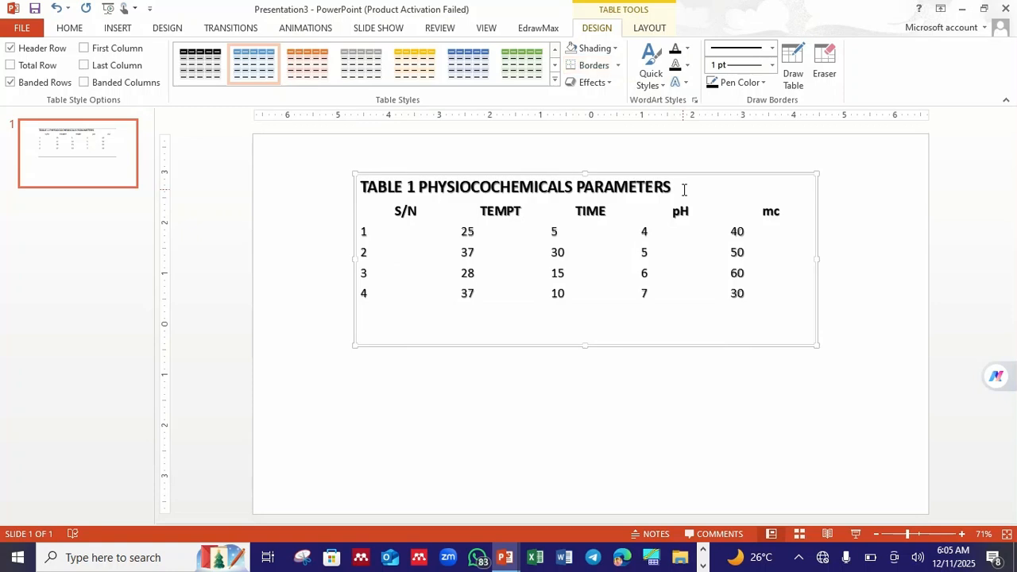
- Select the table title text and add a bottom border beneath the title row
left_click_drag(684, 189, 606, 183)
left_click_drag(457, 188, 364, 192)
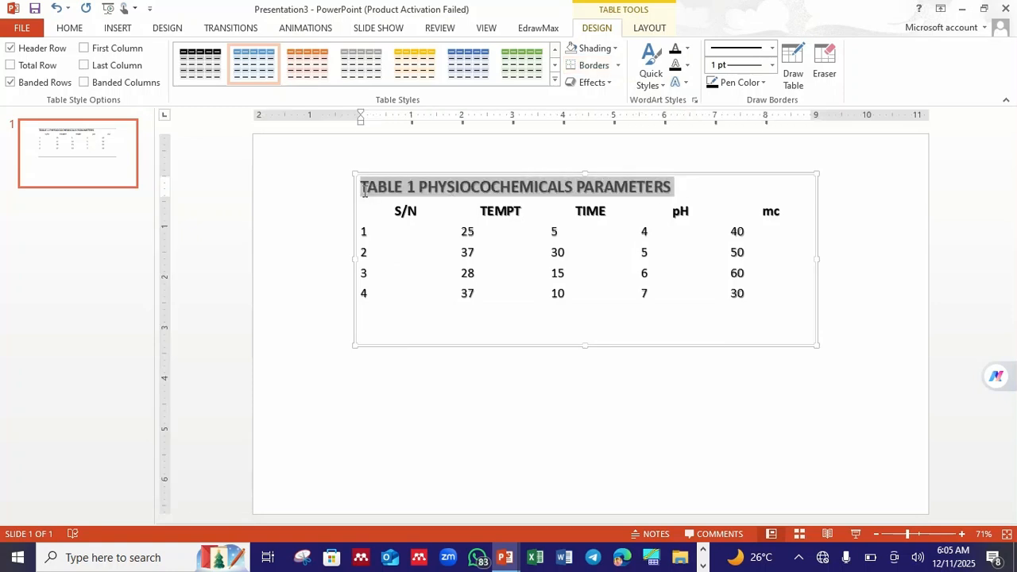
left_click(595, 67)
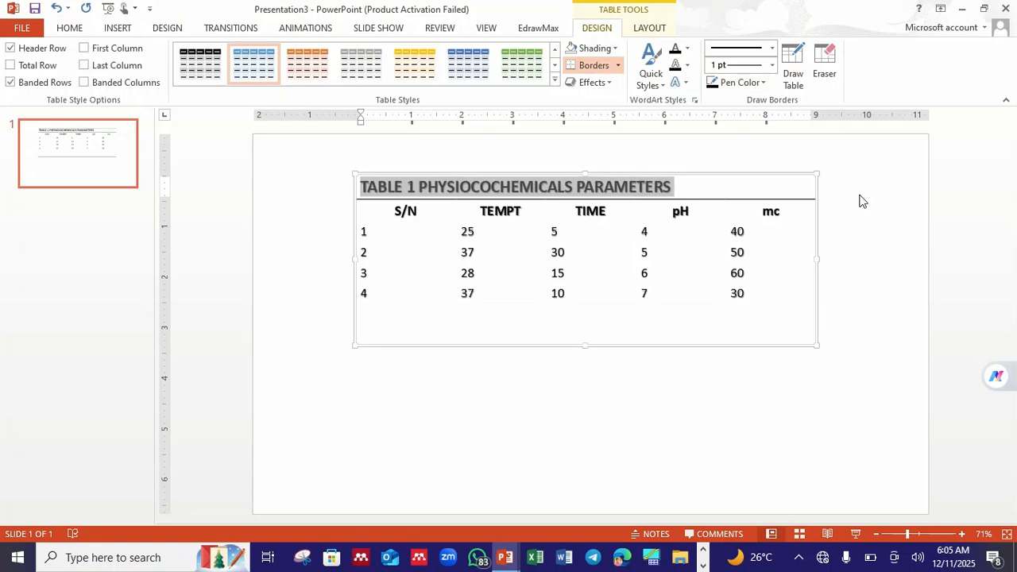
- Set the border pen weight to 3 pt and draw a small box on the slide beside the table
left_click(772, 66)
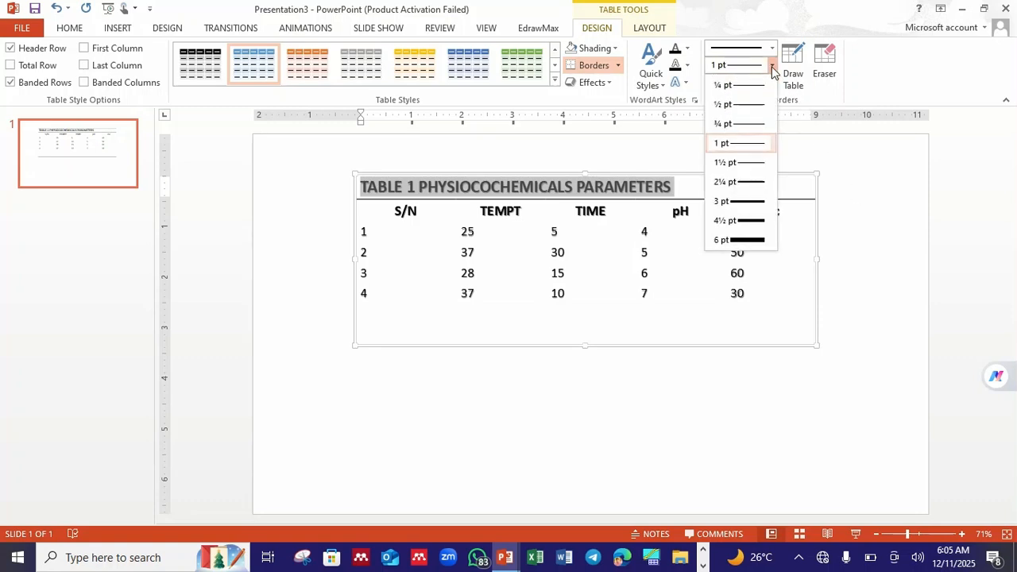
left_click(757, 201)
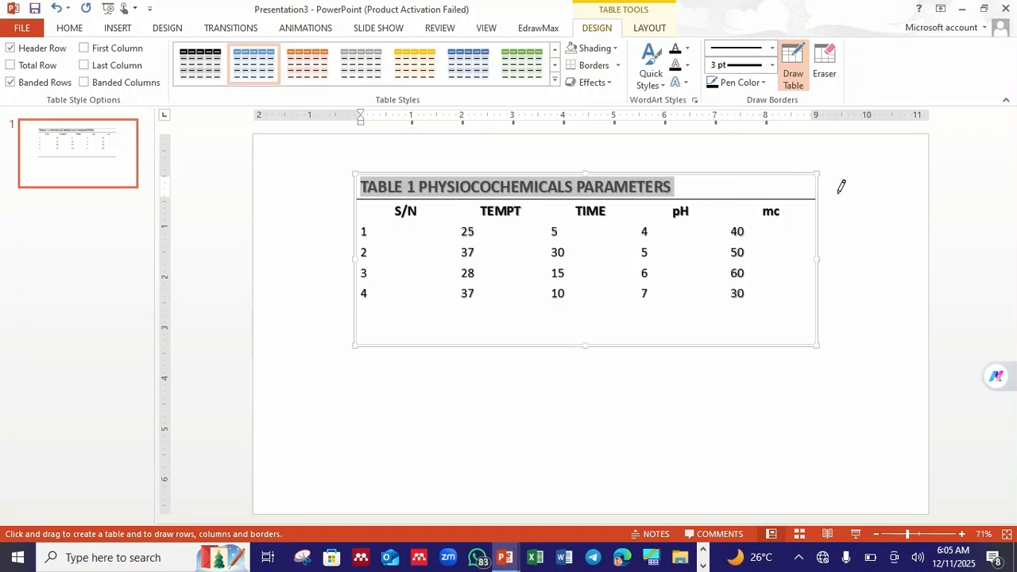
left_click_drag(863, 195, 863, 209)
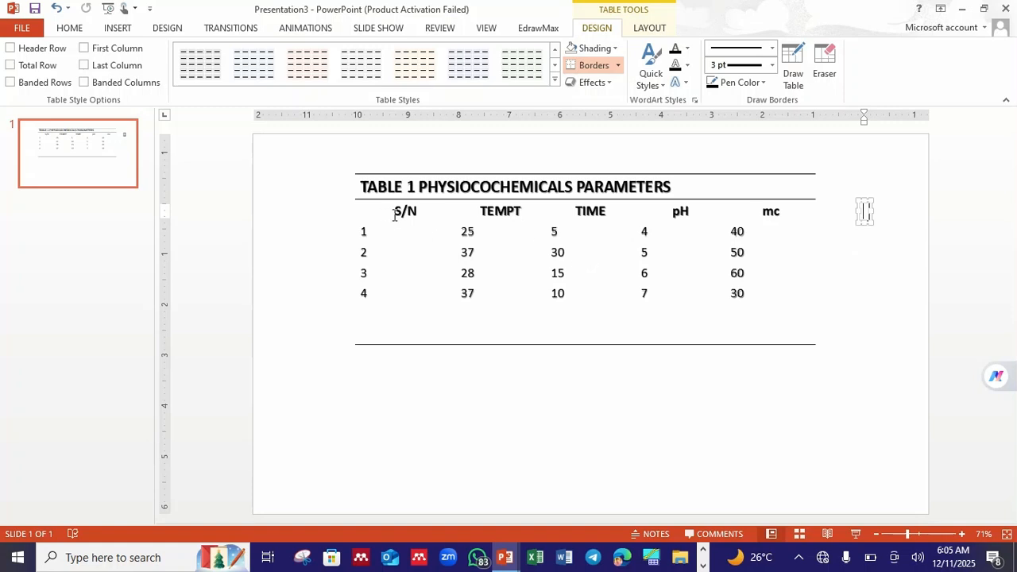
- Select the four data rows below the column headings and centre their text
left_click(355, 232)
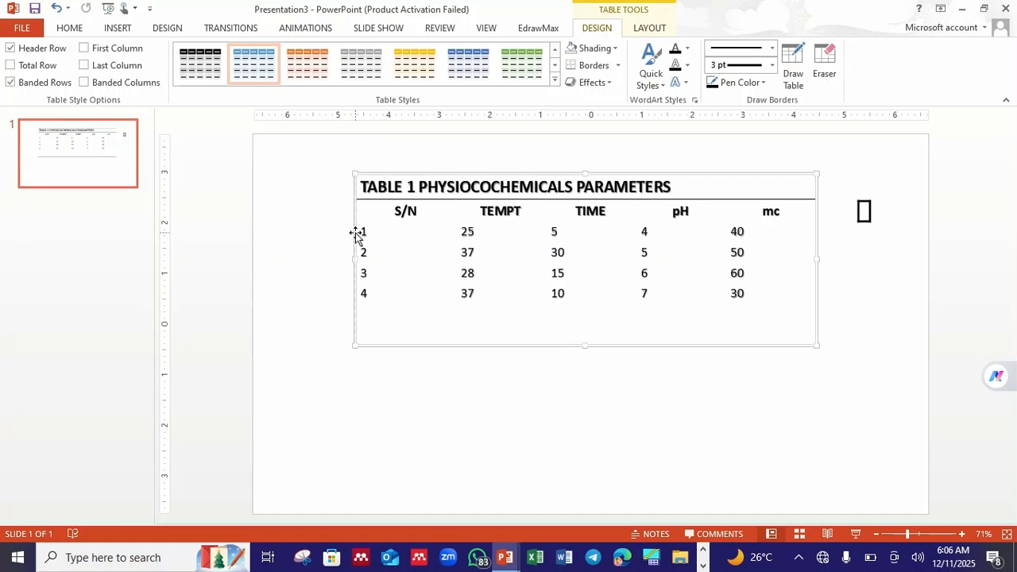
left_click_drag(360, 232, 763, 295)
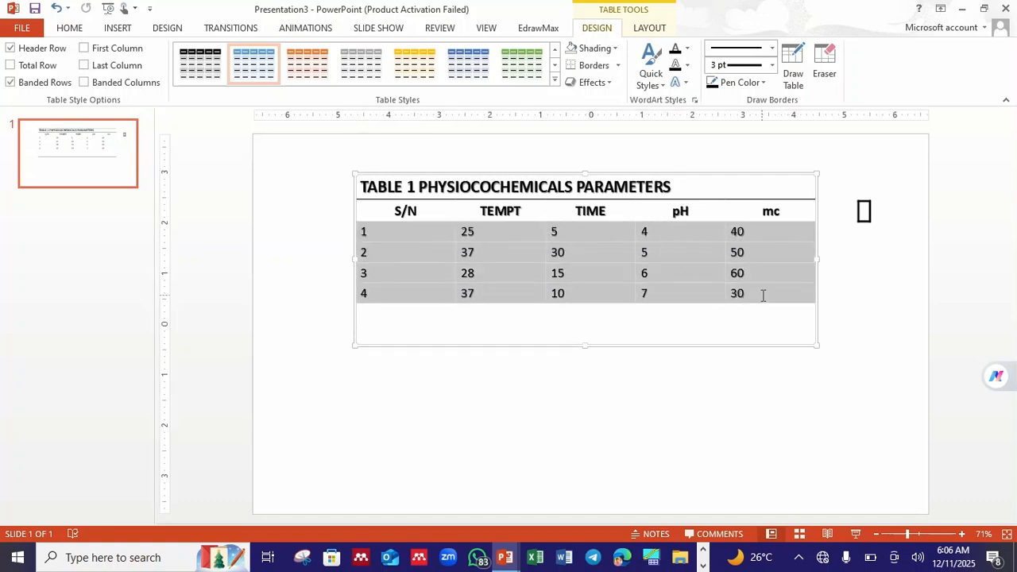
left_click(67, 28)
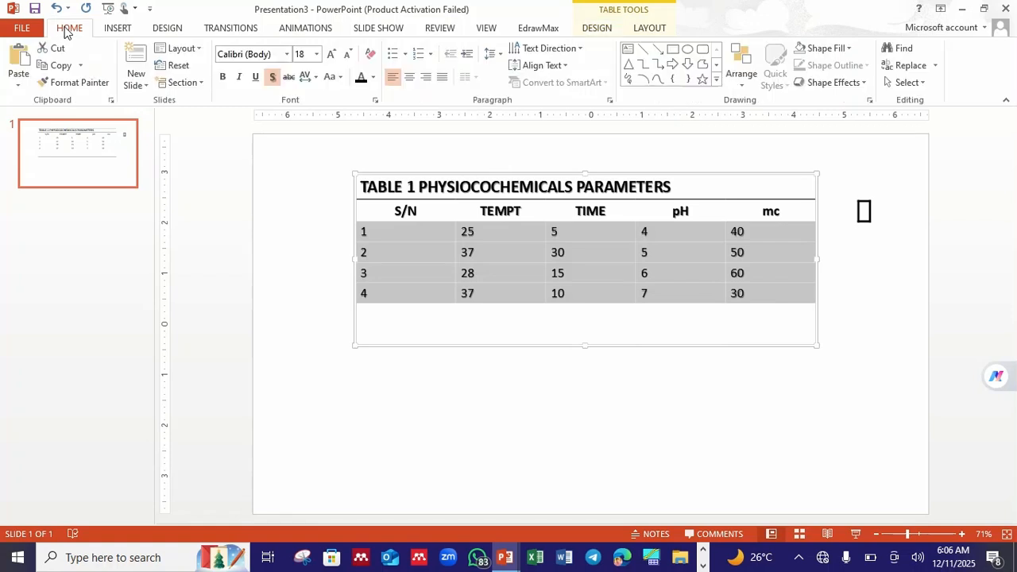
left_click(410, 78)
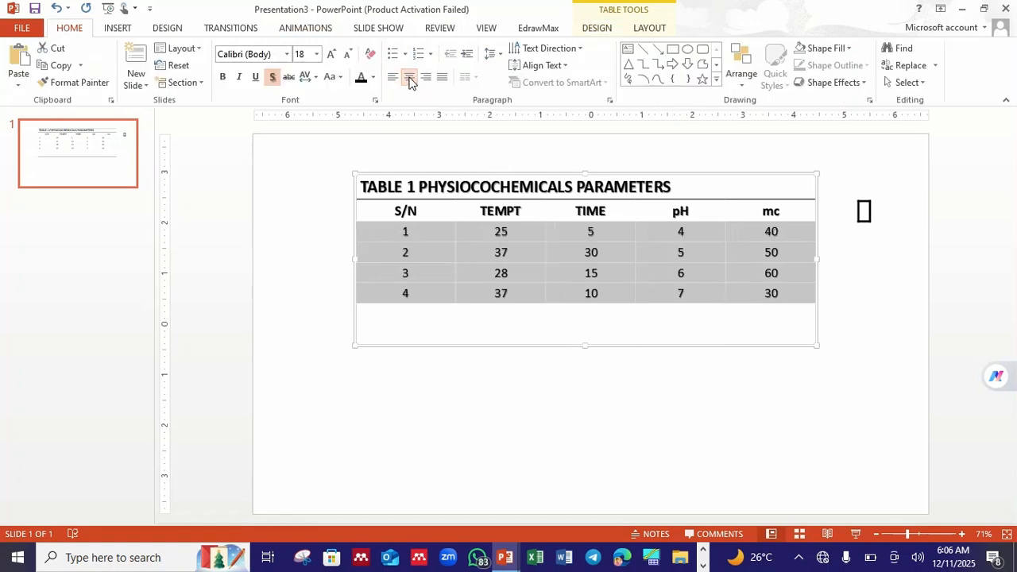
- Delete the small stray box beside the table
left_click(785, 163)
left_click(854, 181)
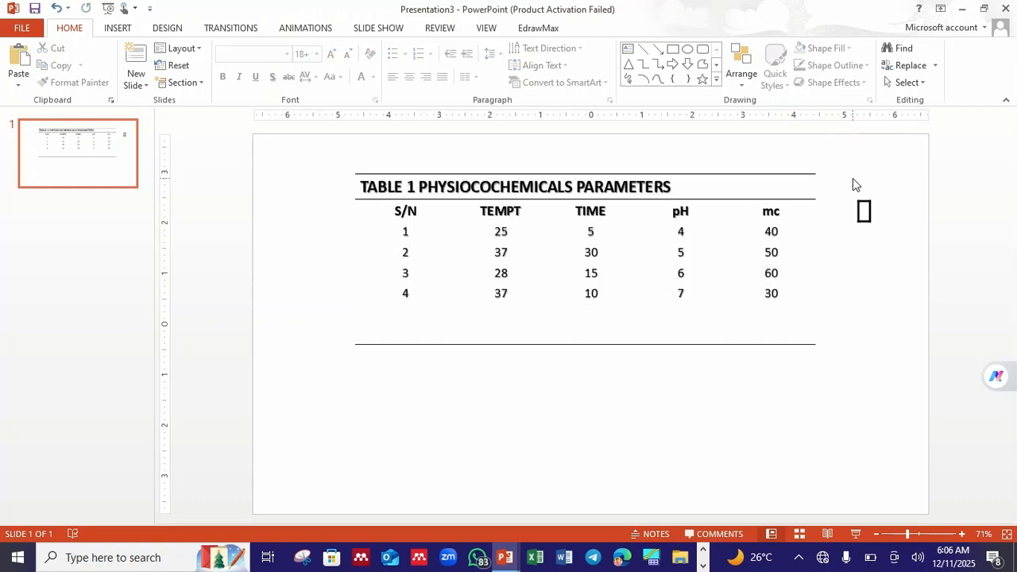
left_click(866, 210)
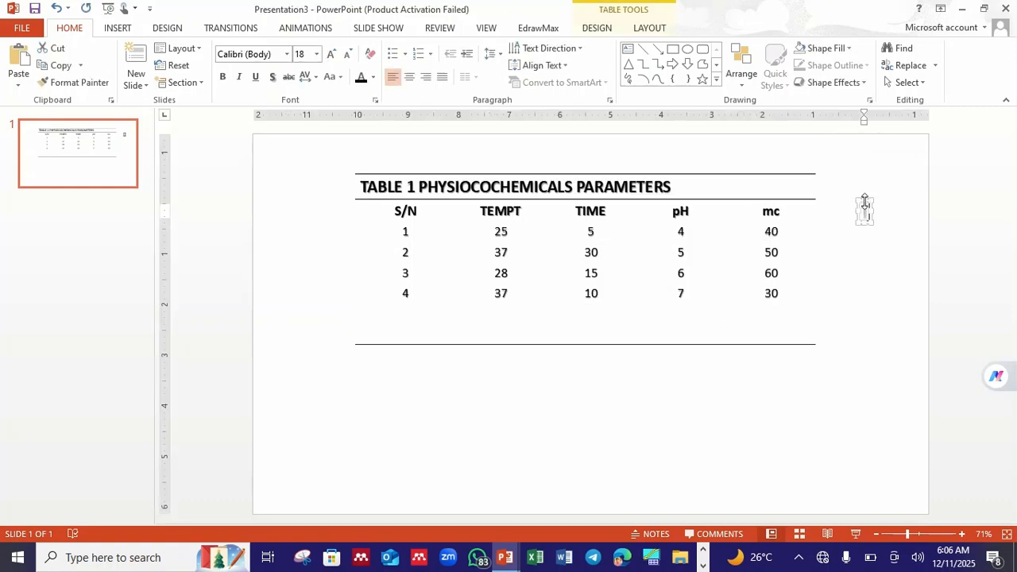
key("Delete")
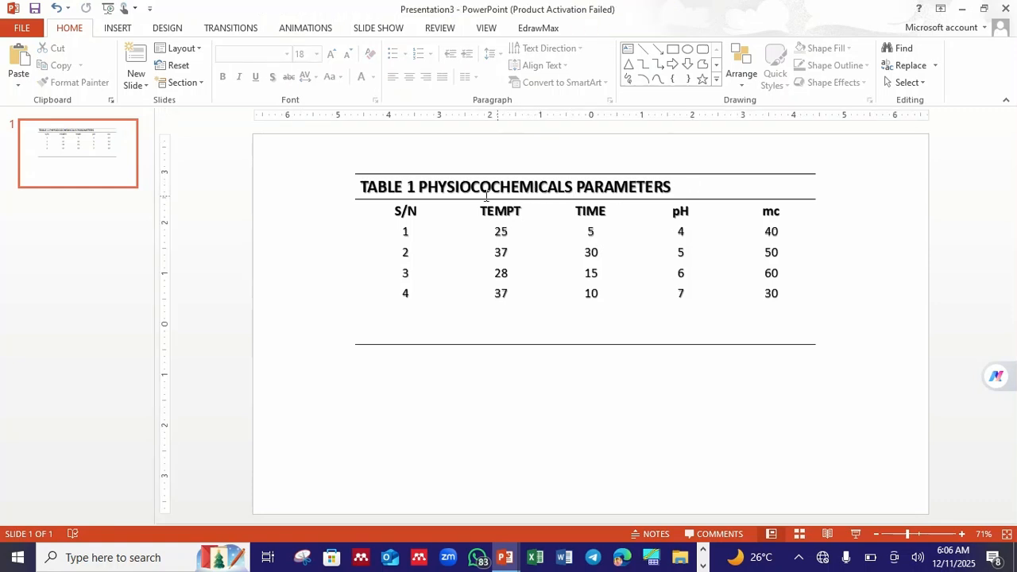
- Add a colon and an extra space after "TABLE 1" in the title, and start the slide show from the current slide
left_click(414, 188)
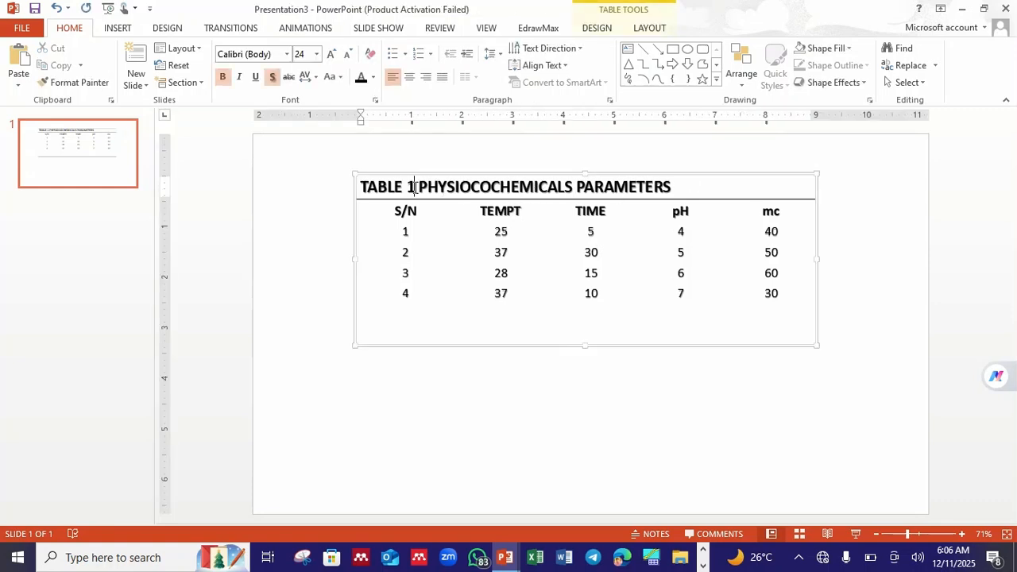
type(":")
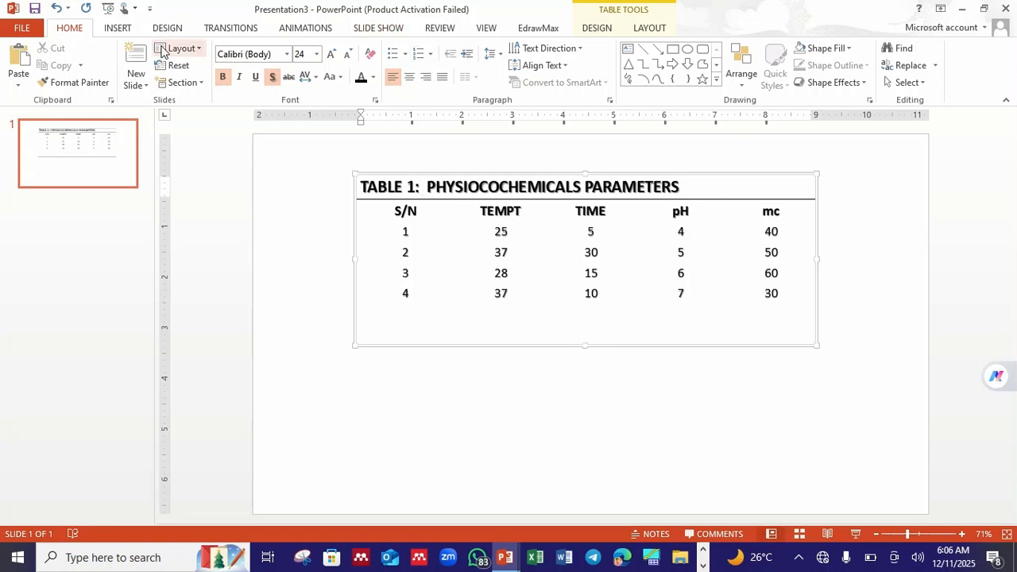
left_click(379, 30)
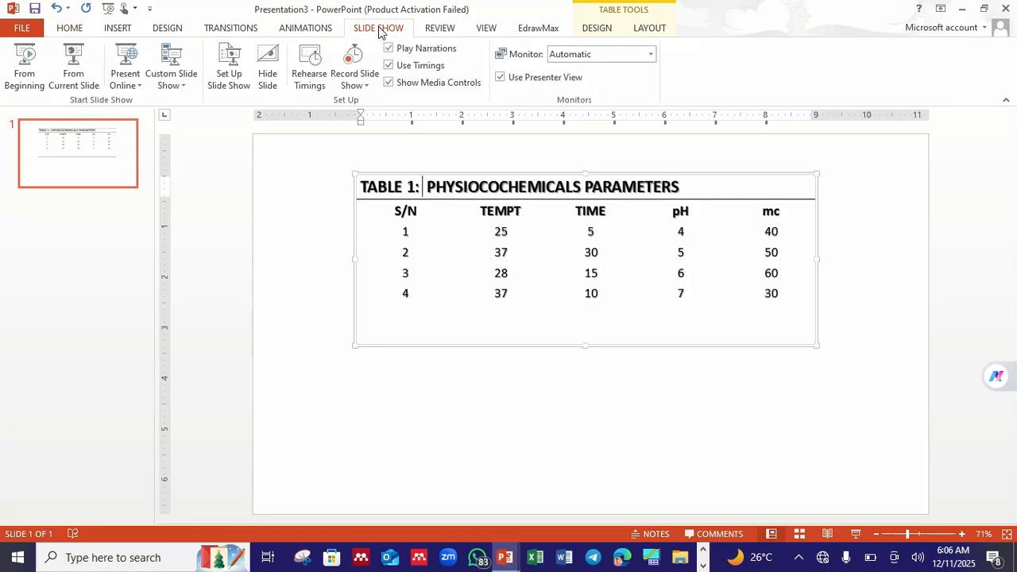
left_click(84, 77)
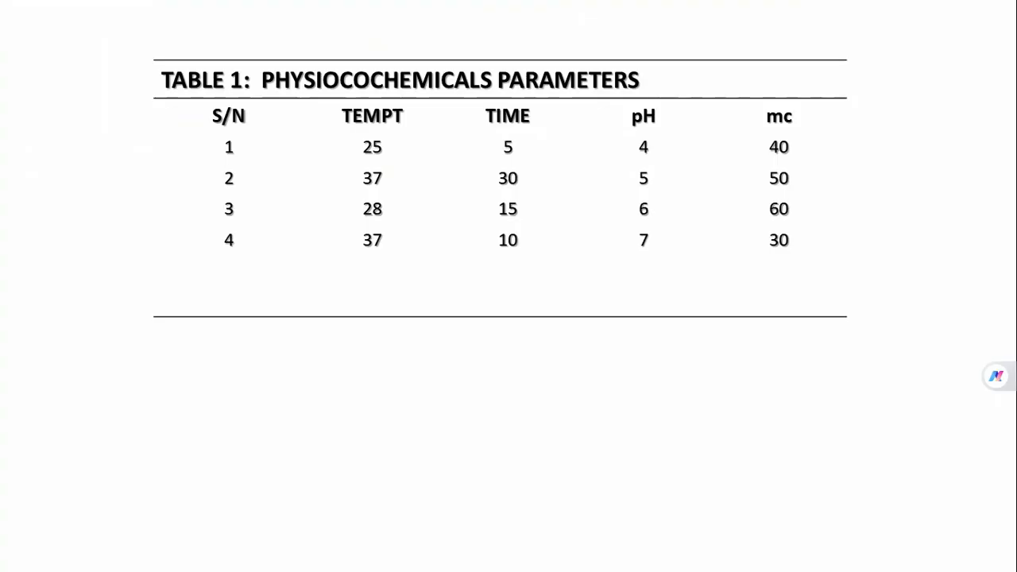